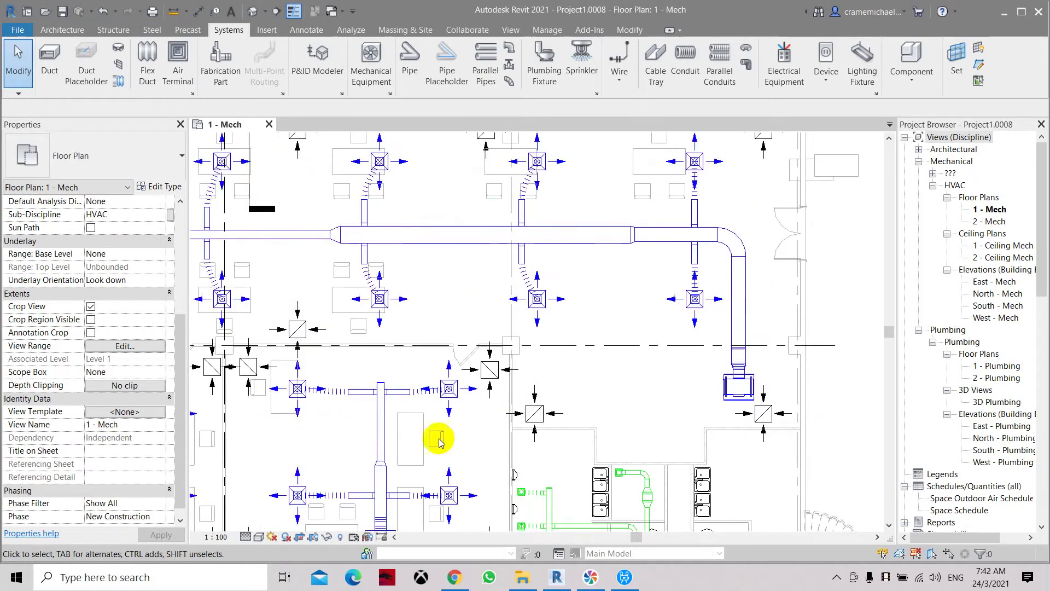
scroll(653, 392, up, 1)
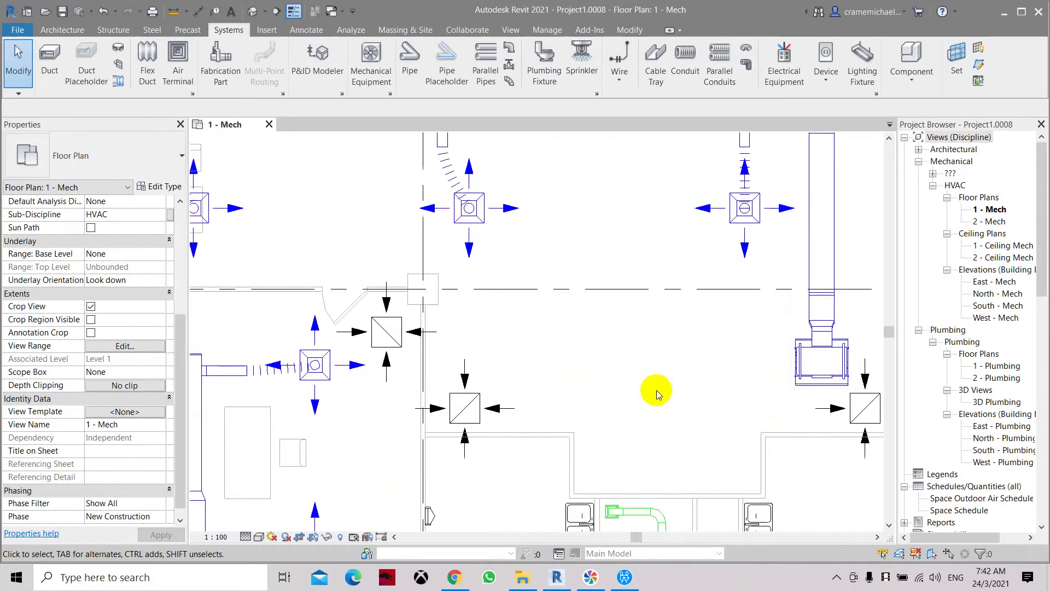
scroll(451, 409, up, 1)
scroll(798, 383, down, 1)
scroll(799, 382, up, 1)
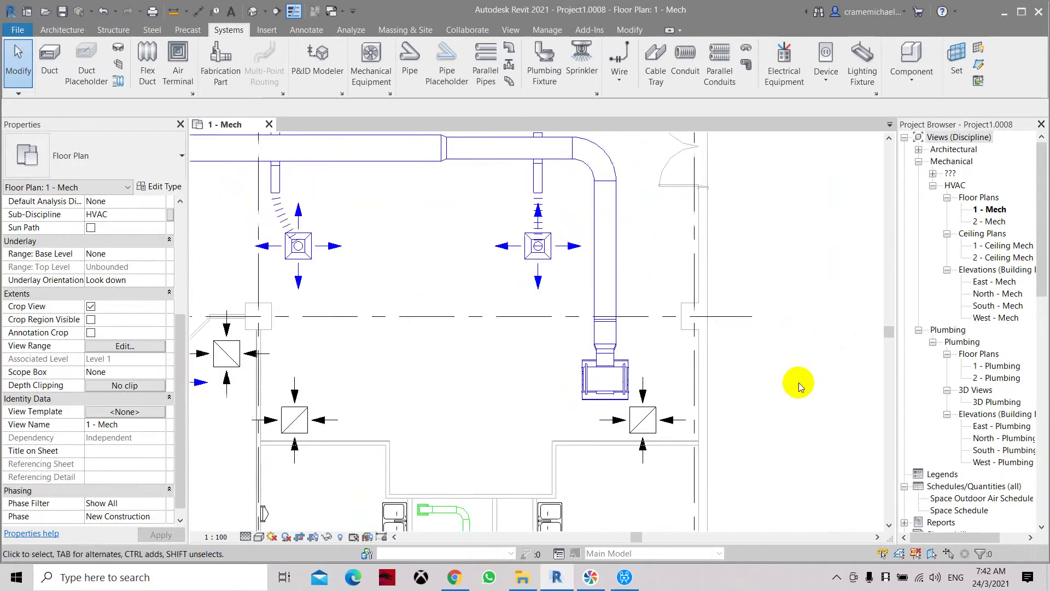
scroll(799, 383, up, 1)
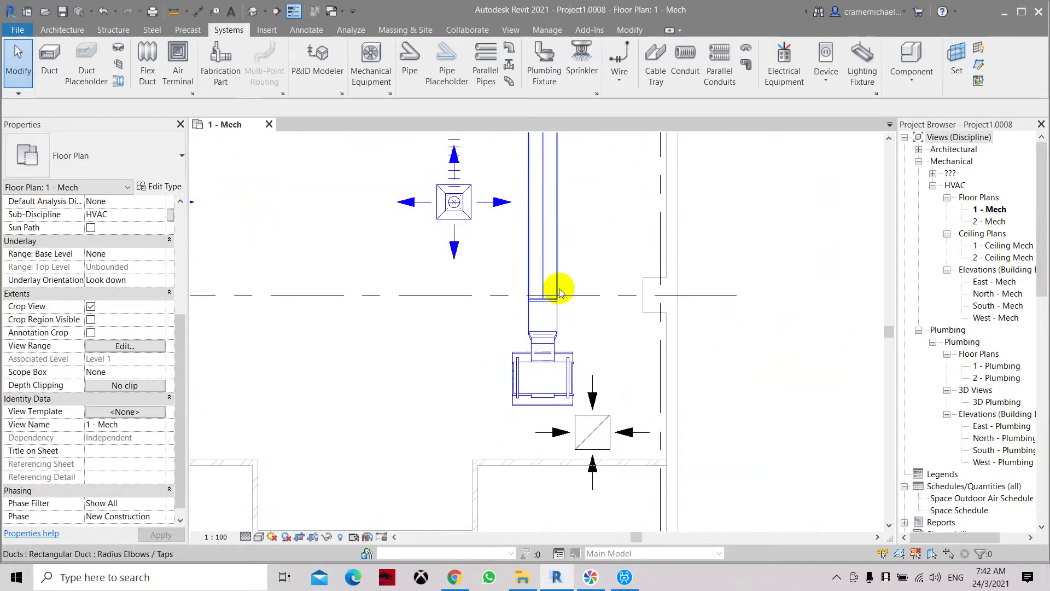
scroll(555, 288, up, 1)
Step: Pan the 1 - Mech plan and select the vertical supply duct above the fan coil unit
mouse_move(547, 301)
middle_down()
mouse_move(492, 367)
mouse_move(481, 329)
middle_up()
scroll(481, 330, down, 1)
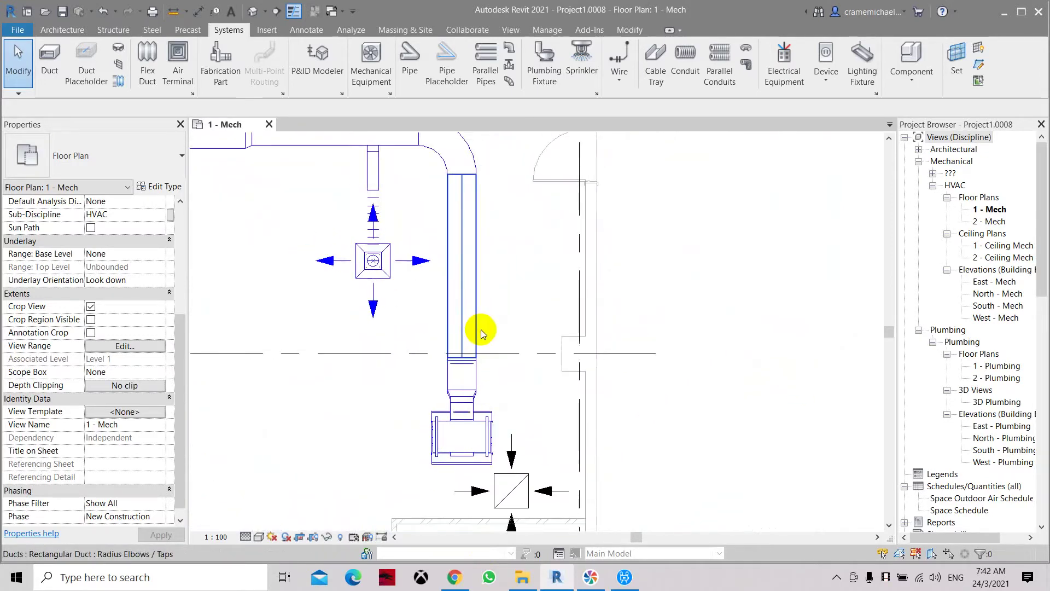
click(469, 251)
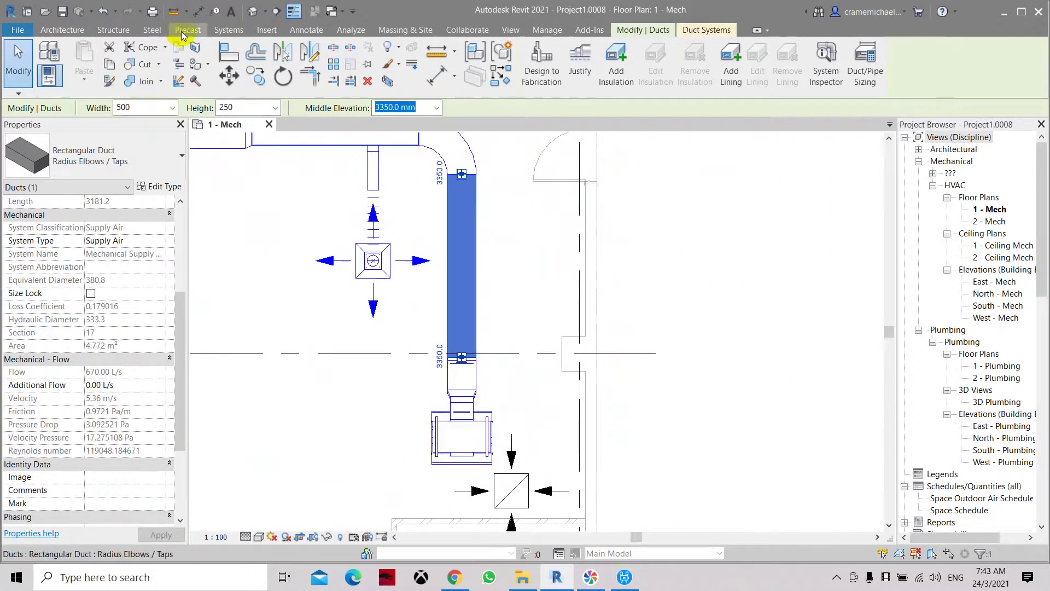
Step: Draw a section cut across the duct and open the new Section 5 view
click(277, 12)
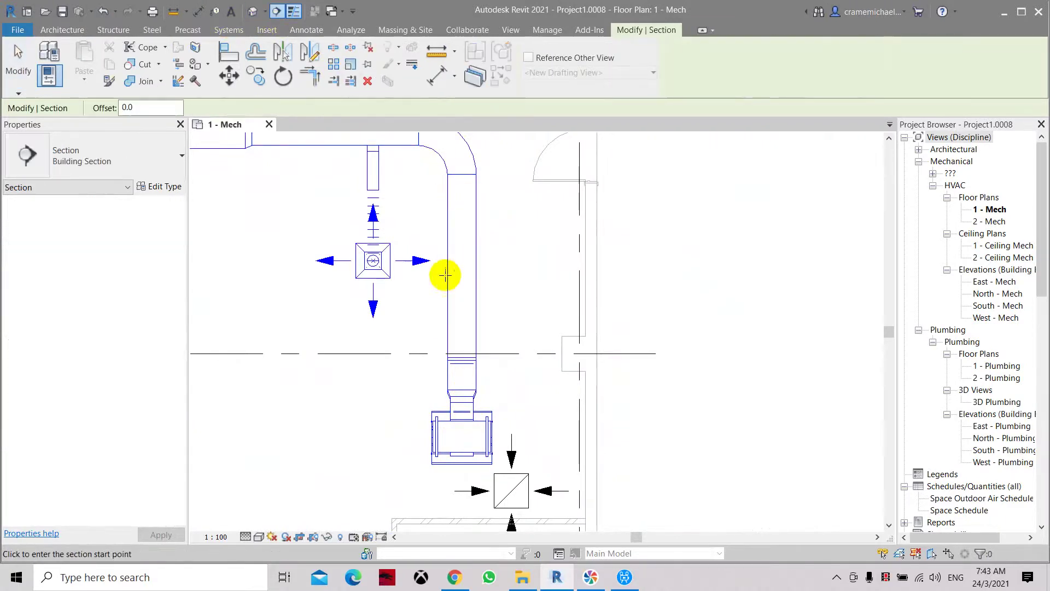
click(409, 203)
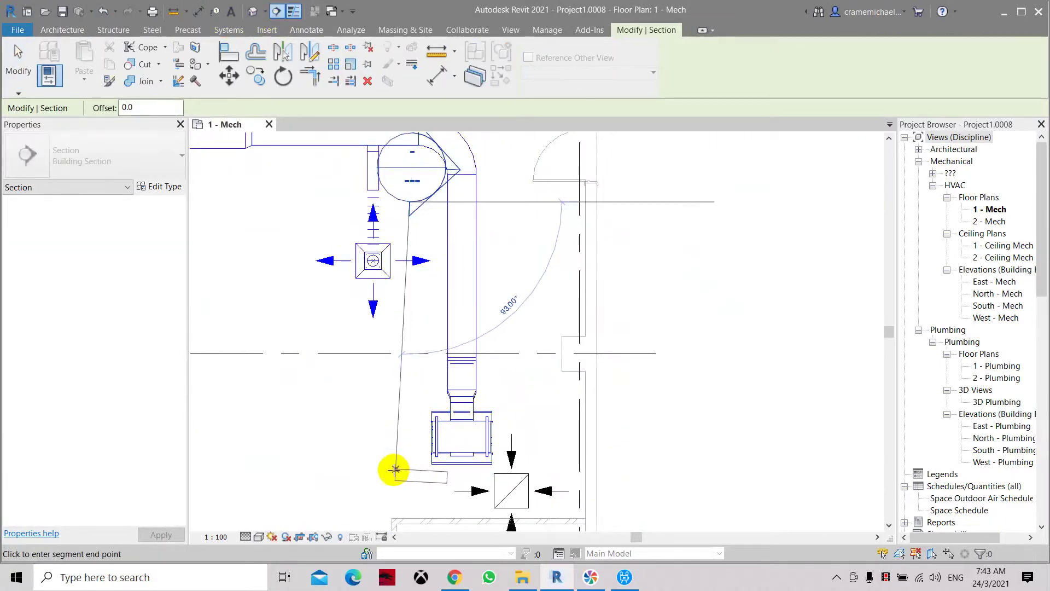
click(406, 491)
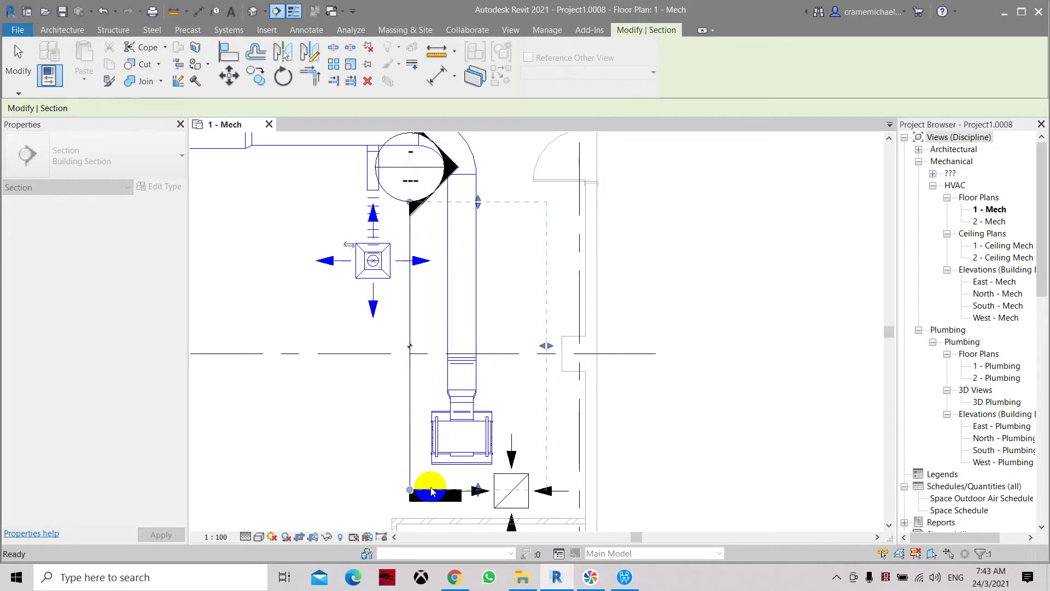
key(Escape)
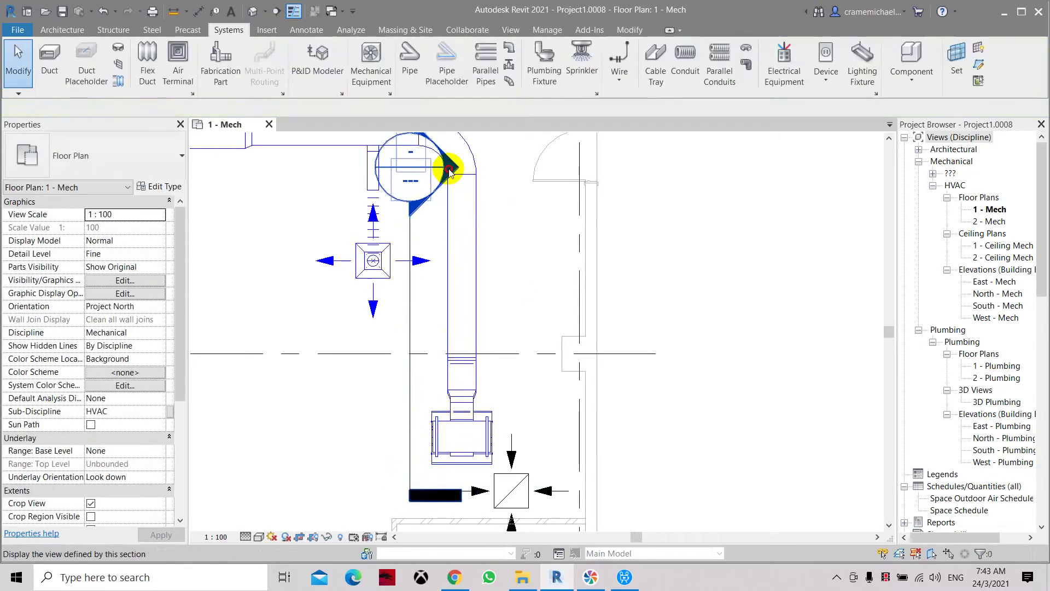
double_click(449, 169)
scroll(598, 356, up, 2)
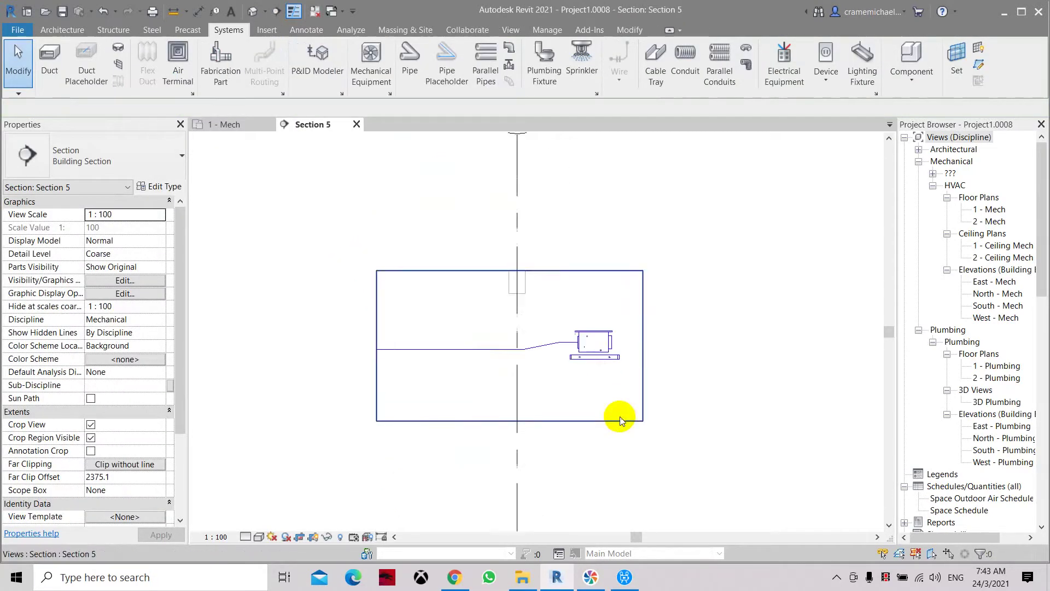
Step: Extend the Section 5 crop region down to Level 1 and out to both sides
click(453, 271)
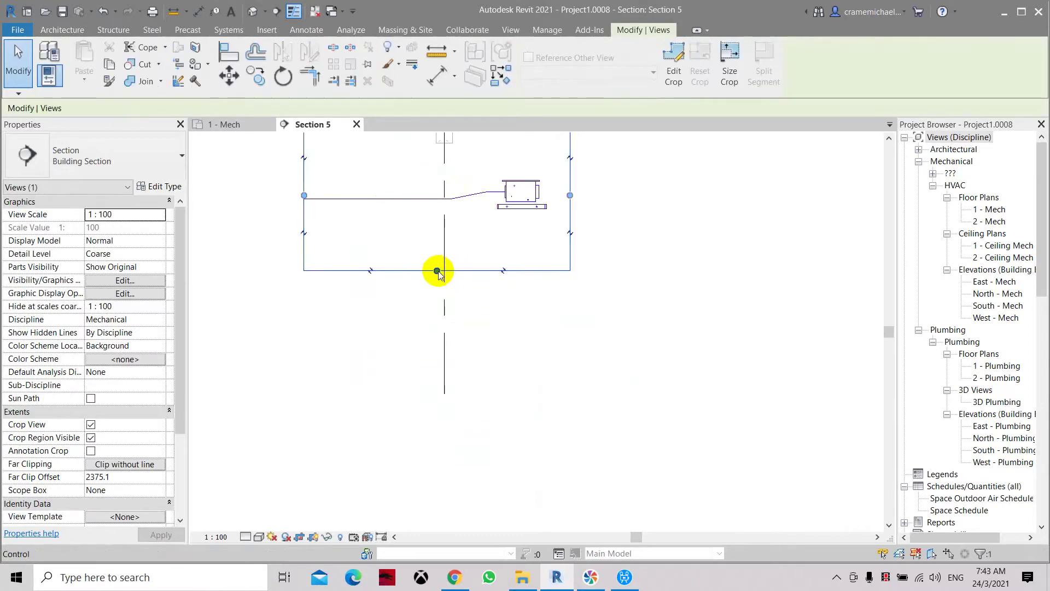
drag(437, 270, 437, 419)
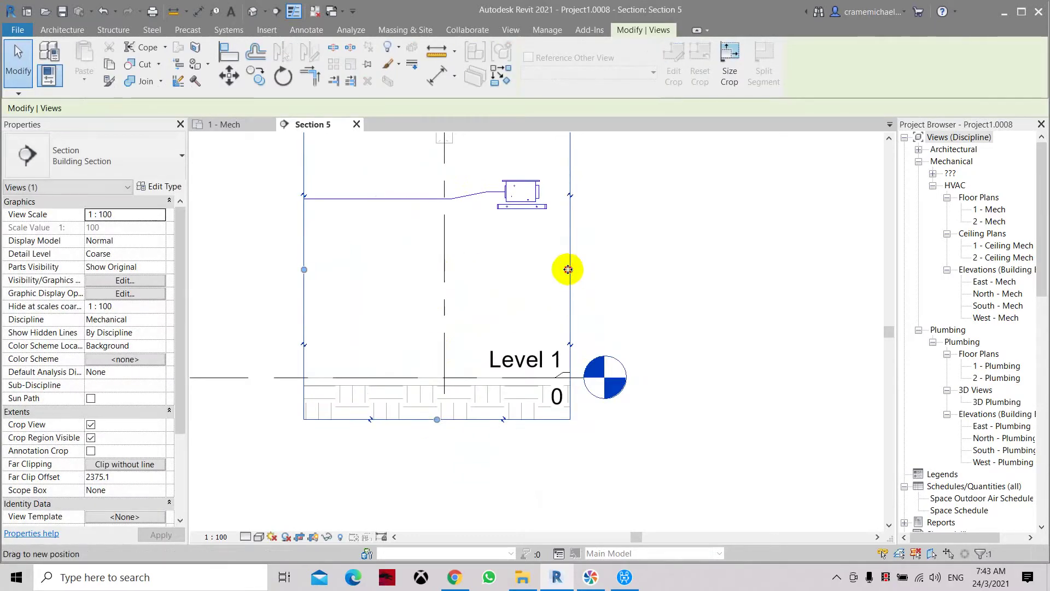
drag(570, 269, 727, 269)
drag(302, 268, 233, 267)
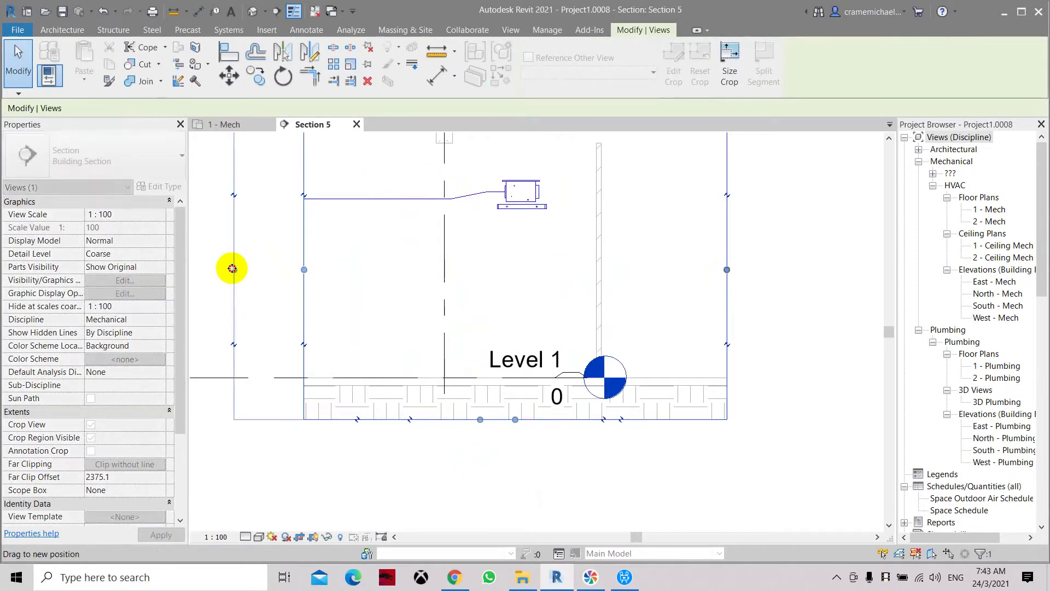
middle_drag(451, 265, 478, 340)
Step: Set Section 5 to Hidden Line visual style and Fine detail level
click(259, 537)
click(279, 497)
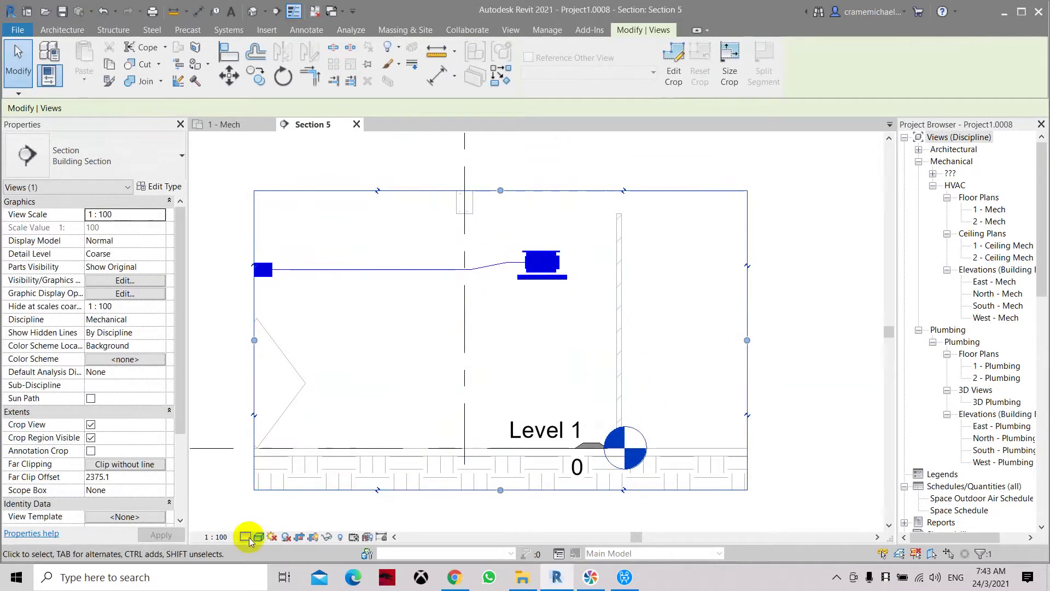
click(246, 537)
click(268, 524)
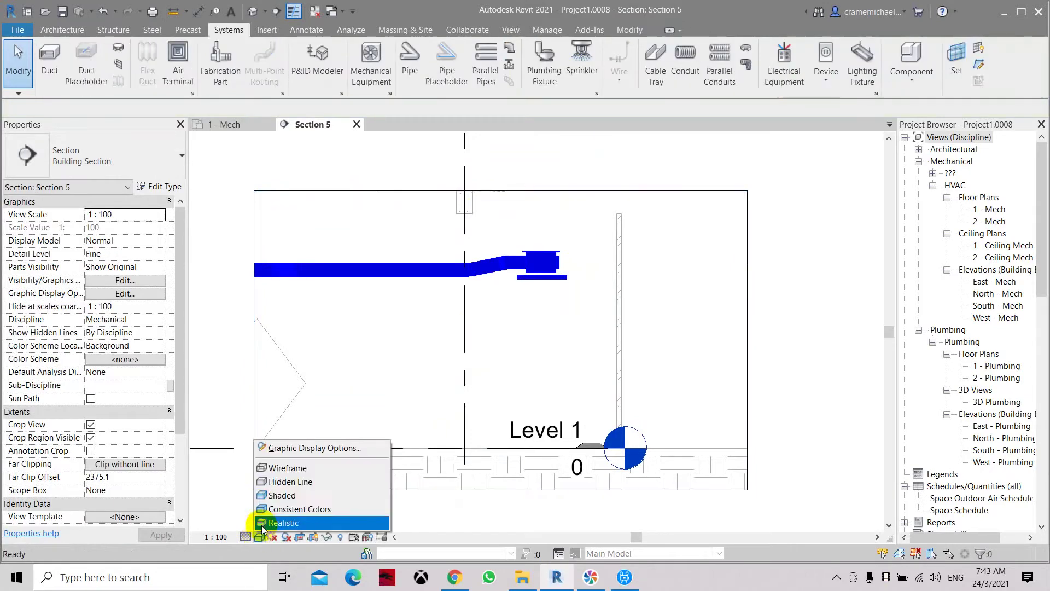
click(283, 479)
scroll(456, 304, up, 2)
scroll(456, 304, up, 1)
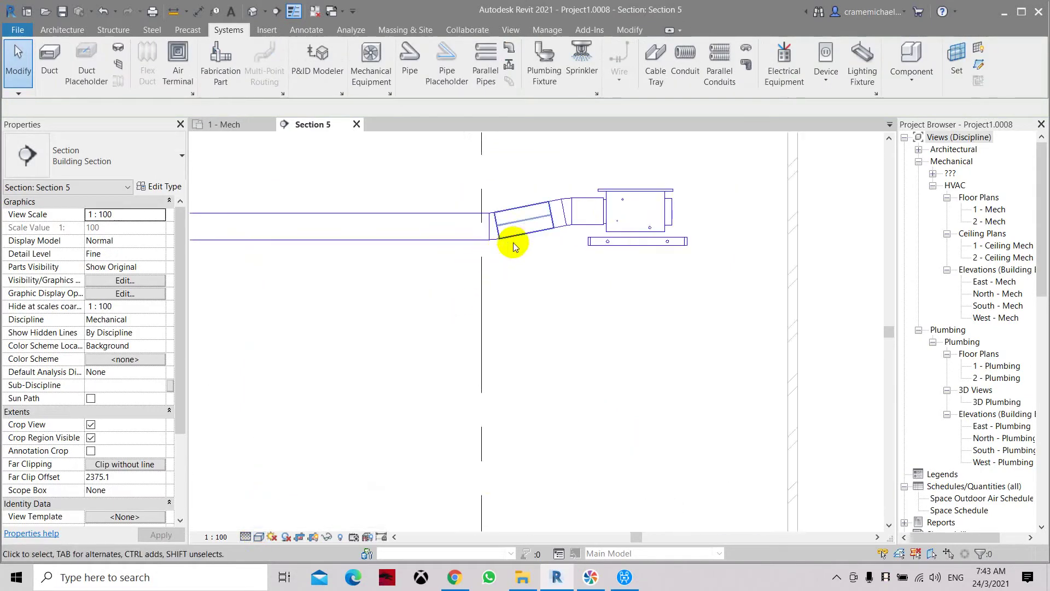
Step: Move the horizontal supply duct down 300 mm with MV
middle_drag(514, 242, 638, 258)
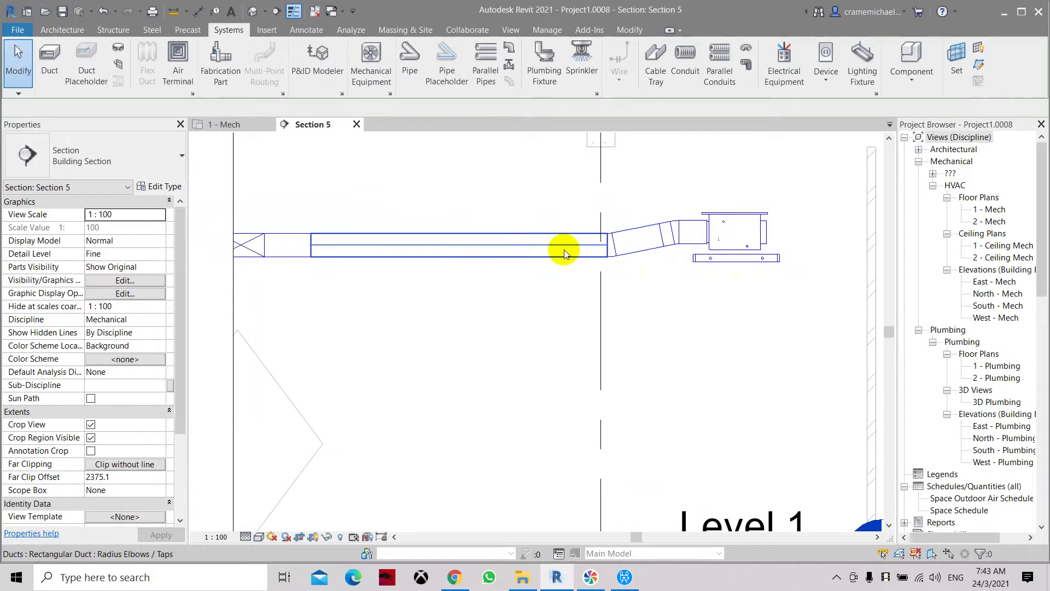
click(573, 279)
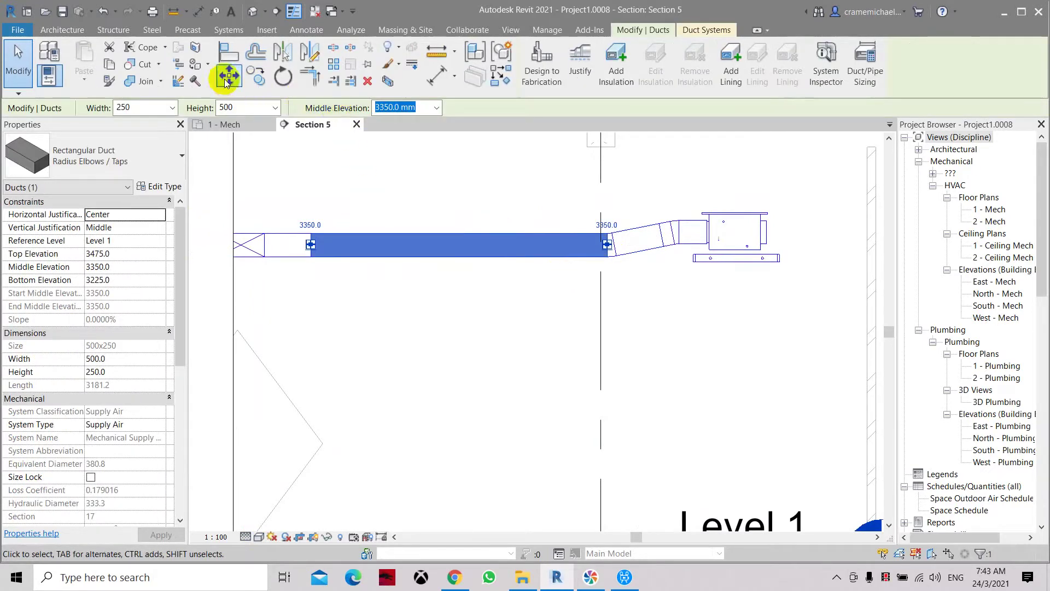
key(m)
key(v)
click(448, 245)
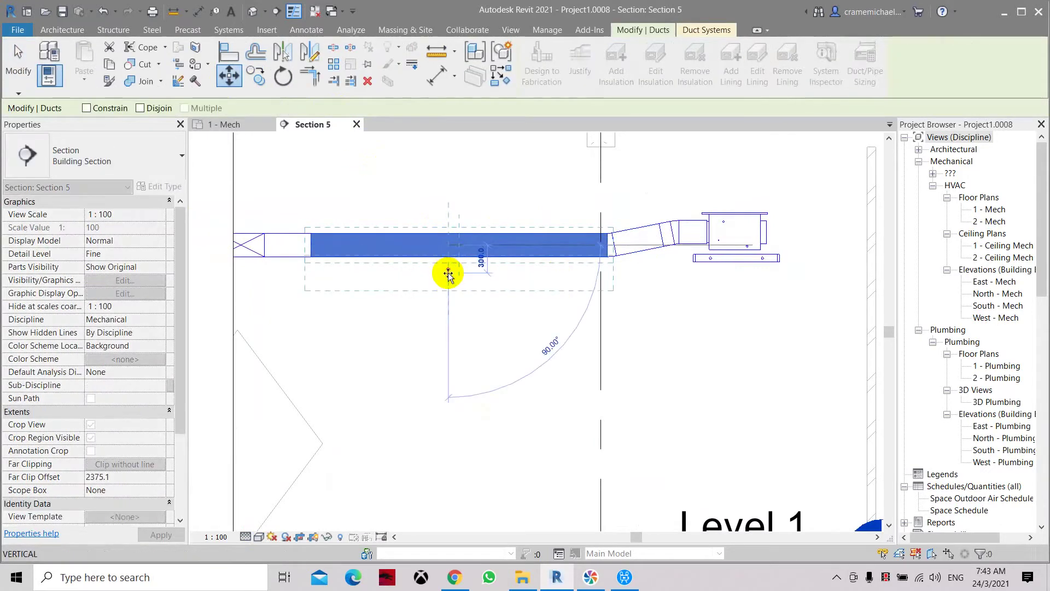
click(448, 275)
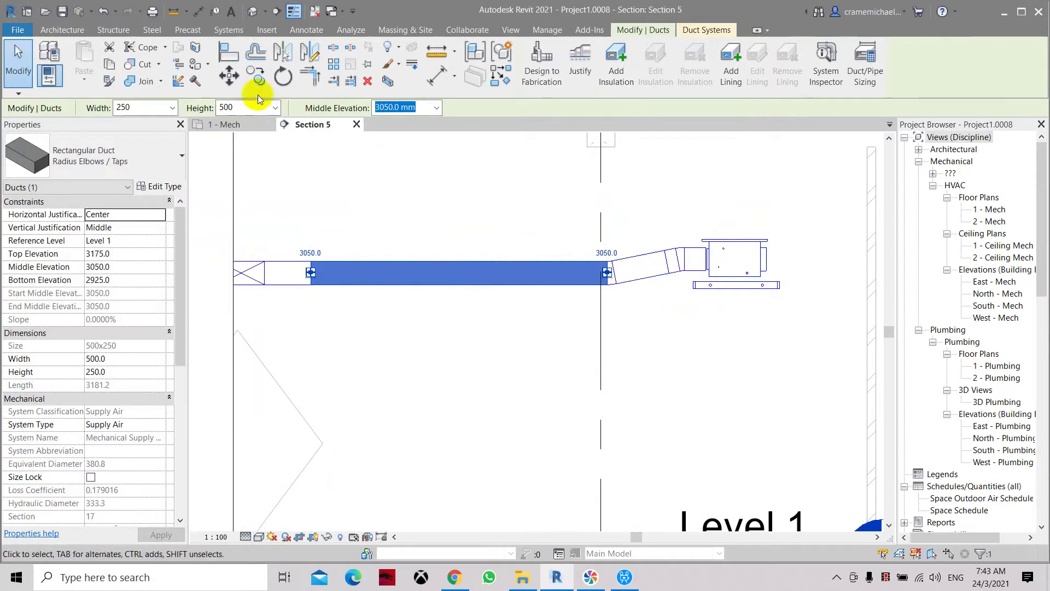
Step: Move the duct back up 200 mm to a 3250 mm middle elevation
click(229, 76)
click(476, 227)
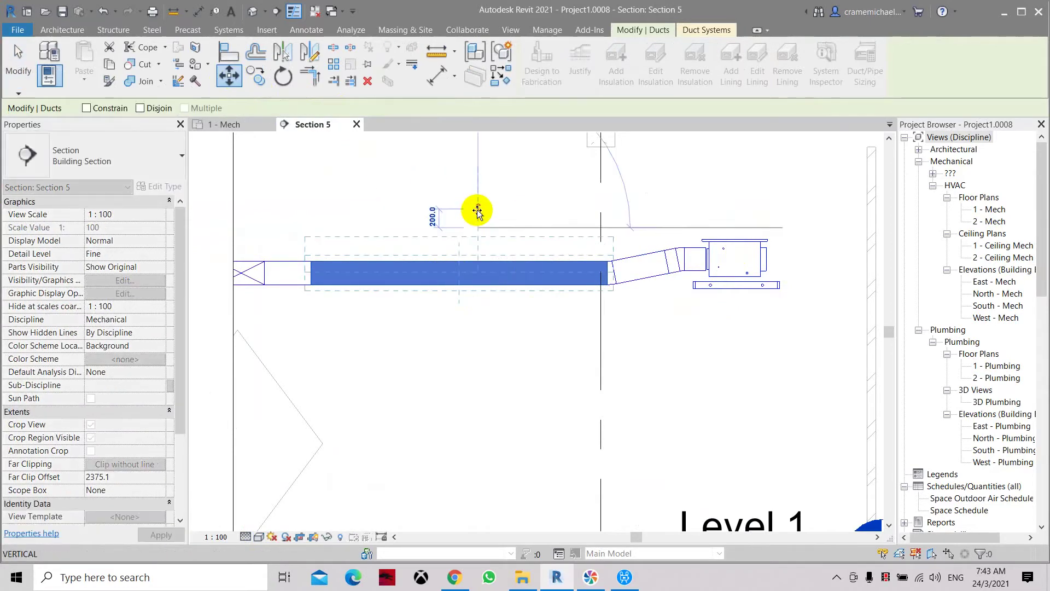
click(477, 212)
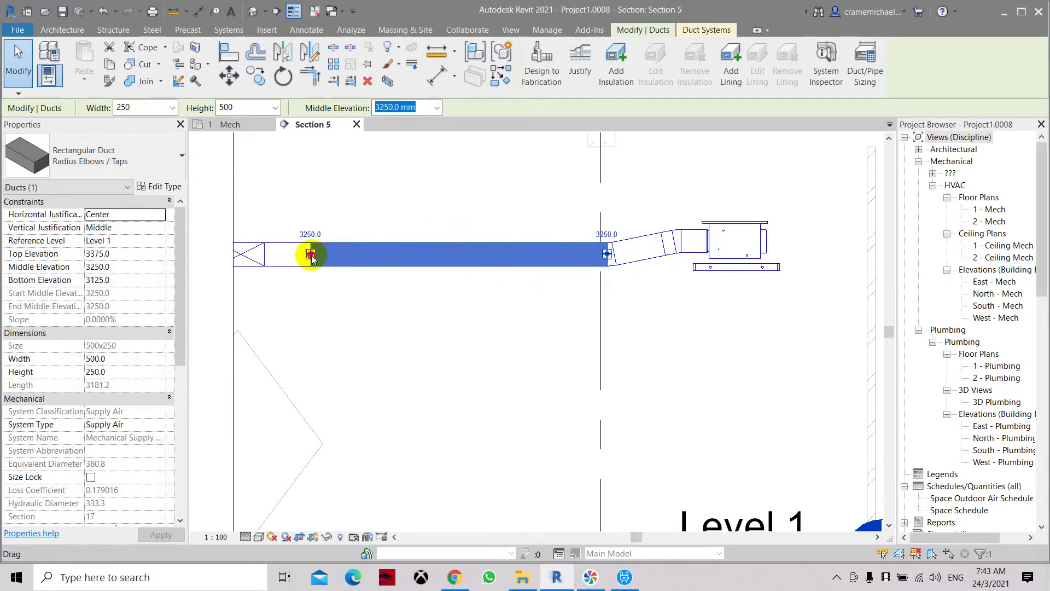
key(s)
key(l)
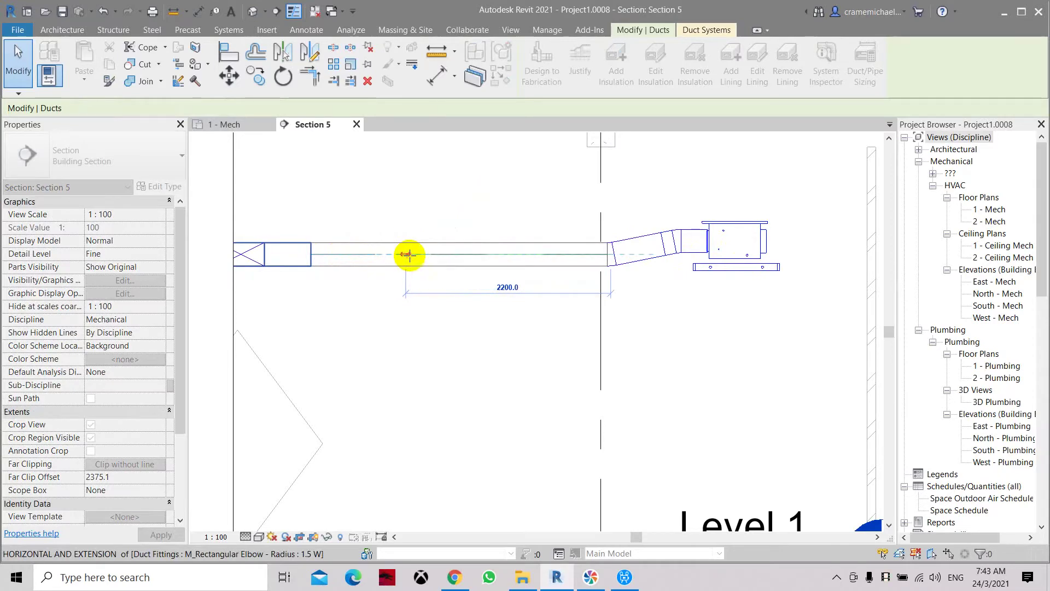
Step: Split the horizontal duct near its left end and select the right-hand piece
click(406, 254)
key(Escape)
click(405, 261)
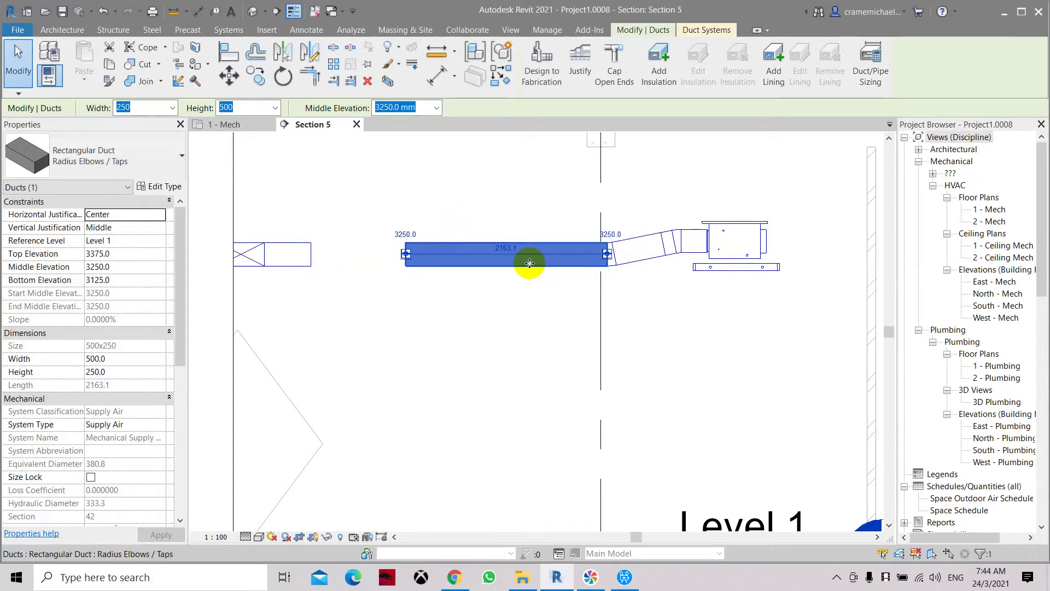
click(503, 248)
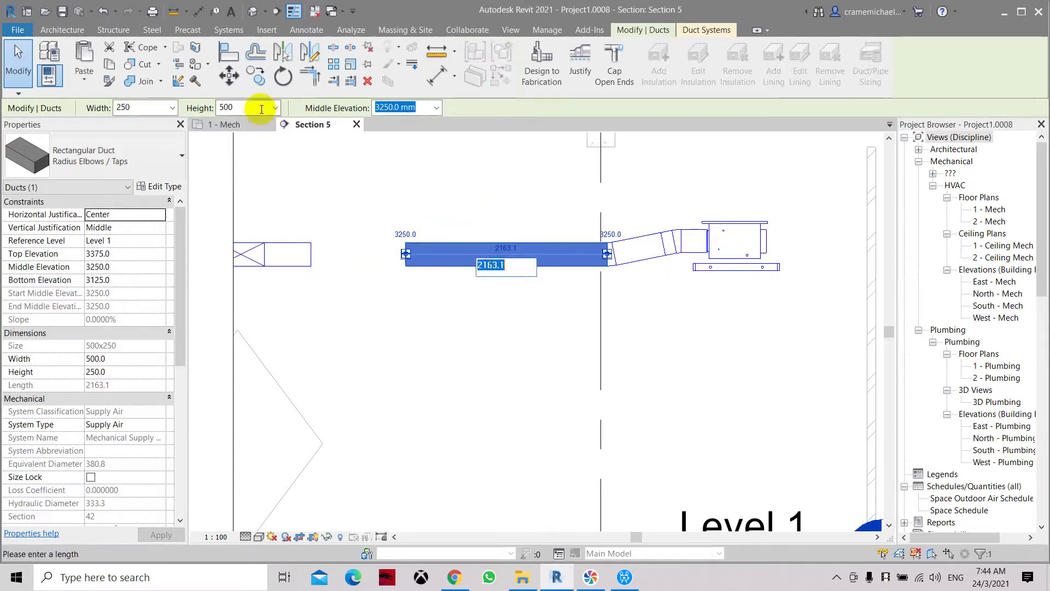
Step: Try lowering the duct piece, undo that move, then cancel a second move attempt
click(229, 75)
click(502, 252)
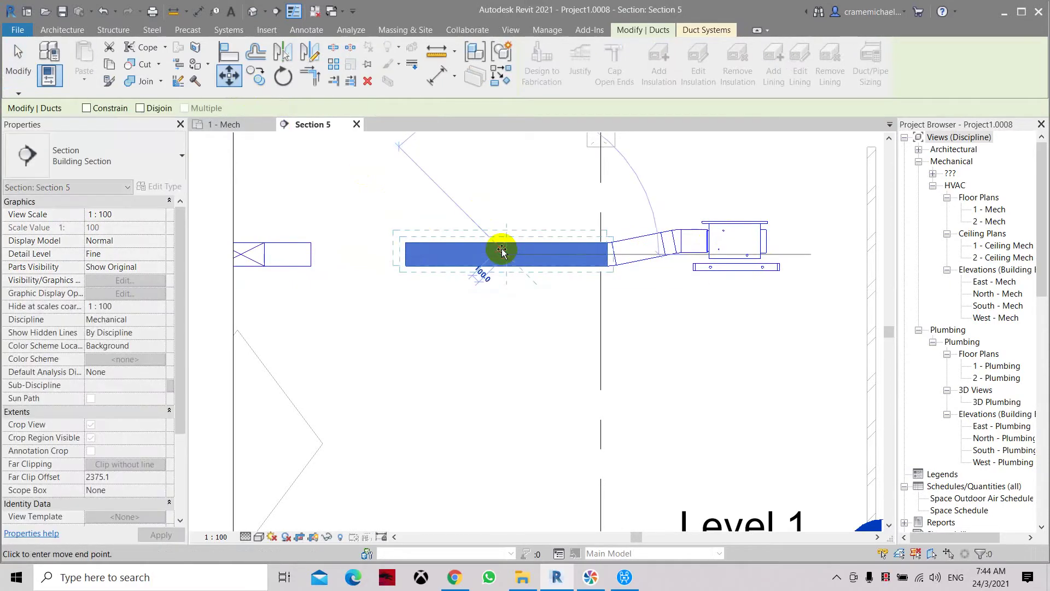
click(503, 284)
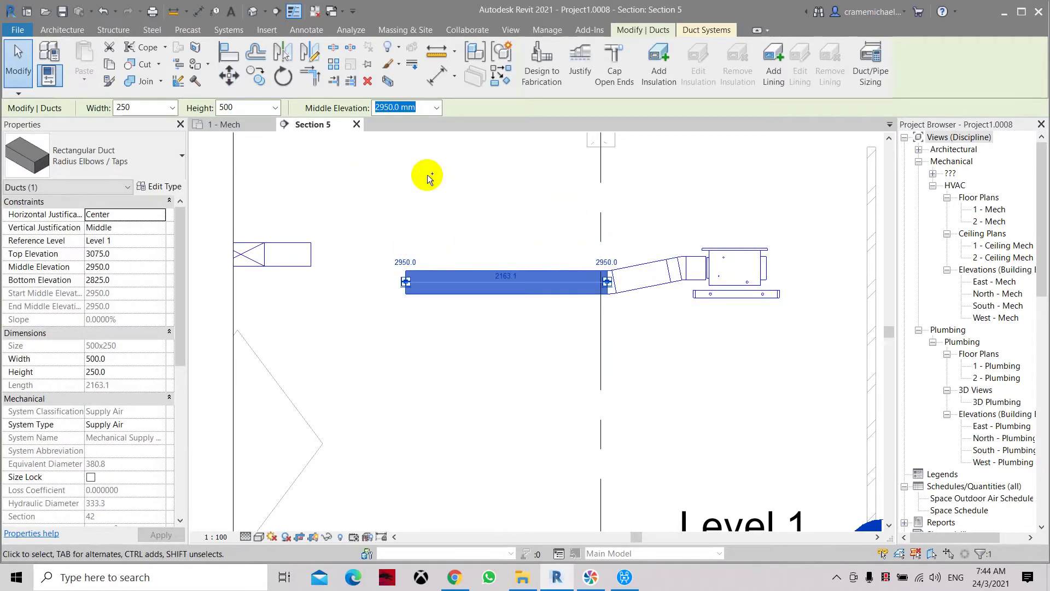
key(ctrl+z)
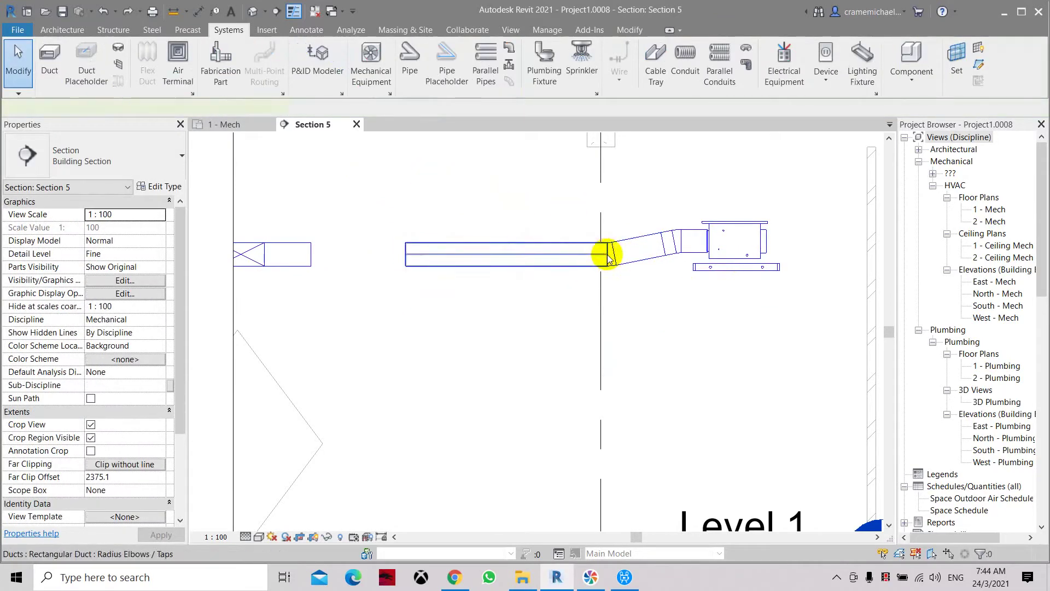
click(609, 259)
key(m)
key(v)
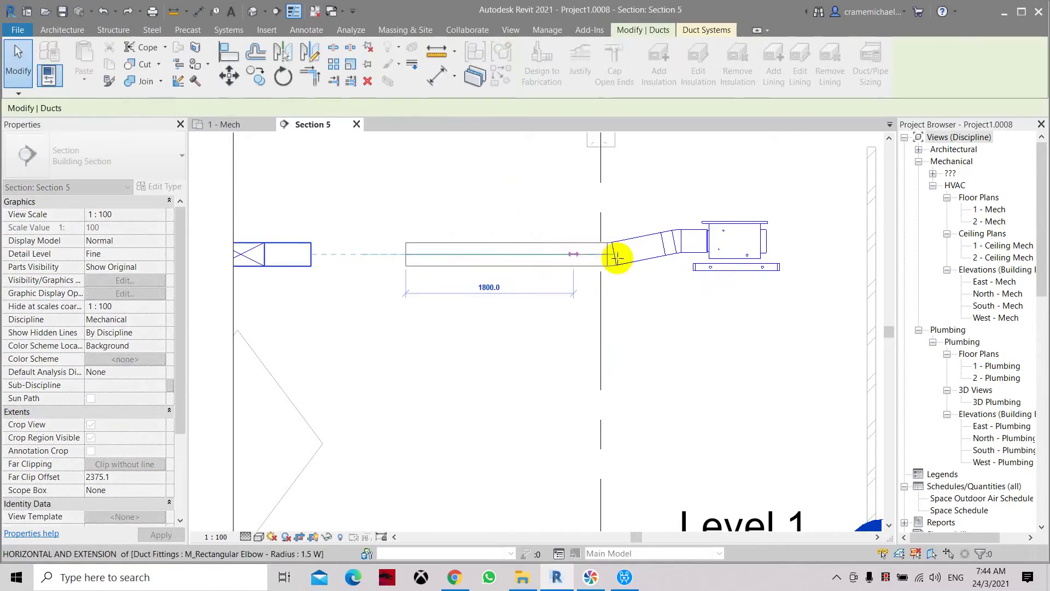
key(Escape)
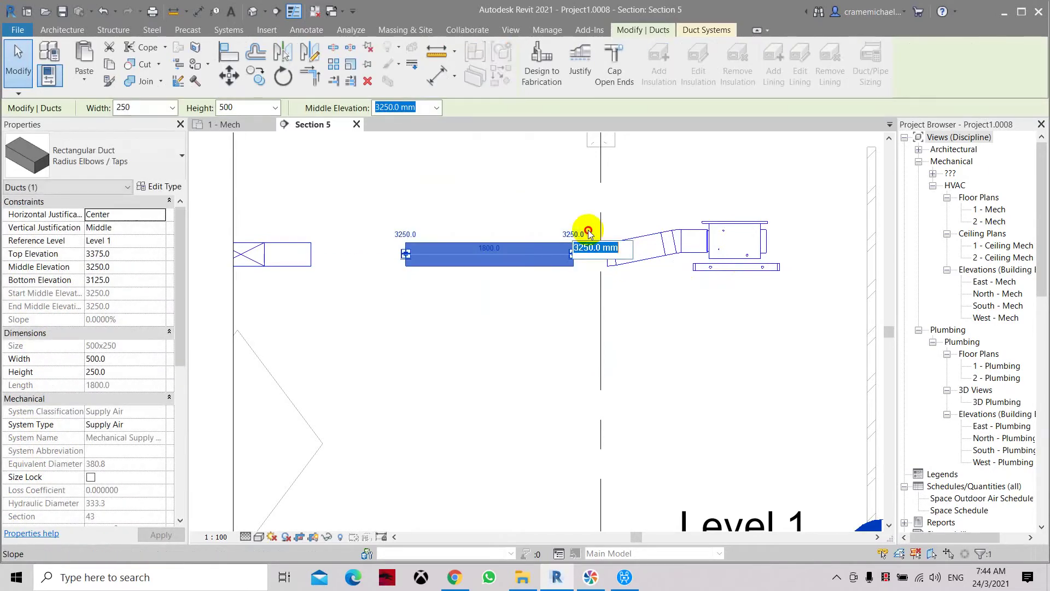
click(569, 209)
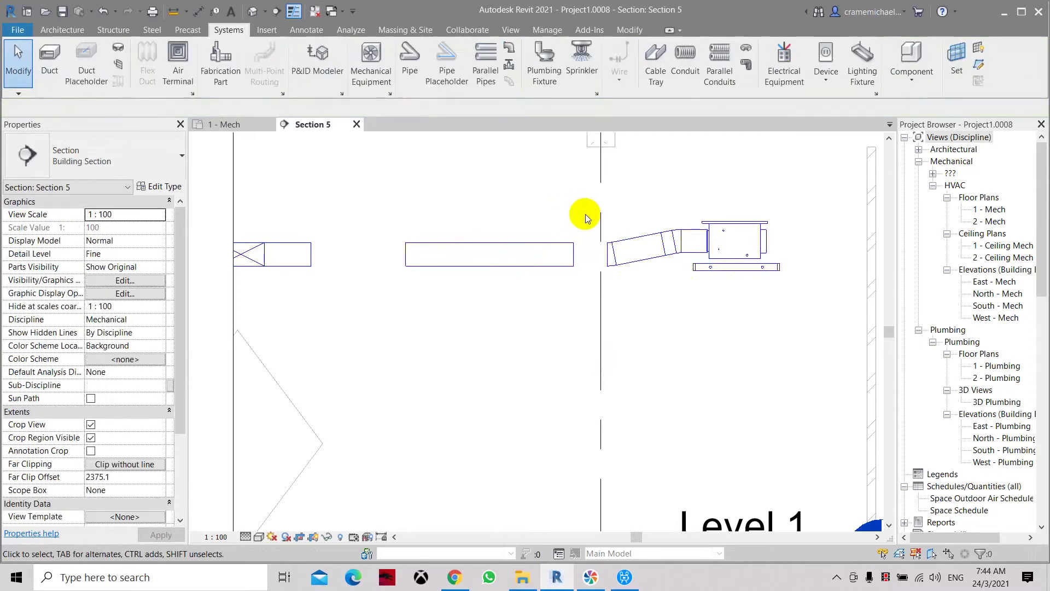
Step: Delete the elbow and transition fittings beside the fan coil unit
click(637, 264)
key(Delete)
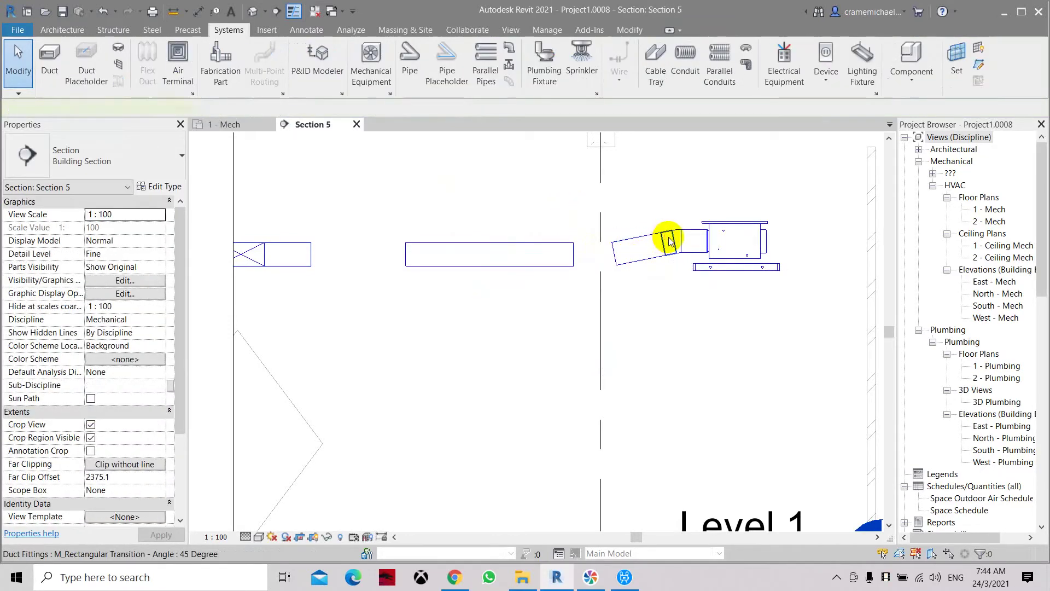
click(674, 240)
key(Escape)
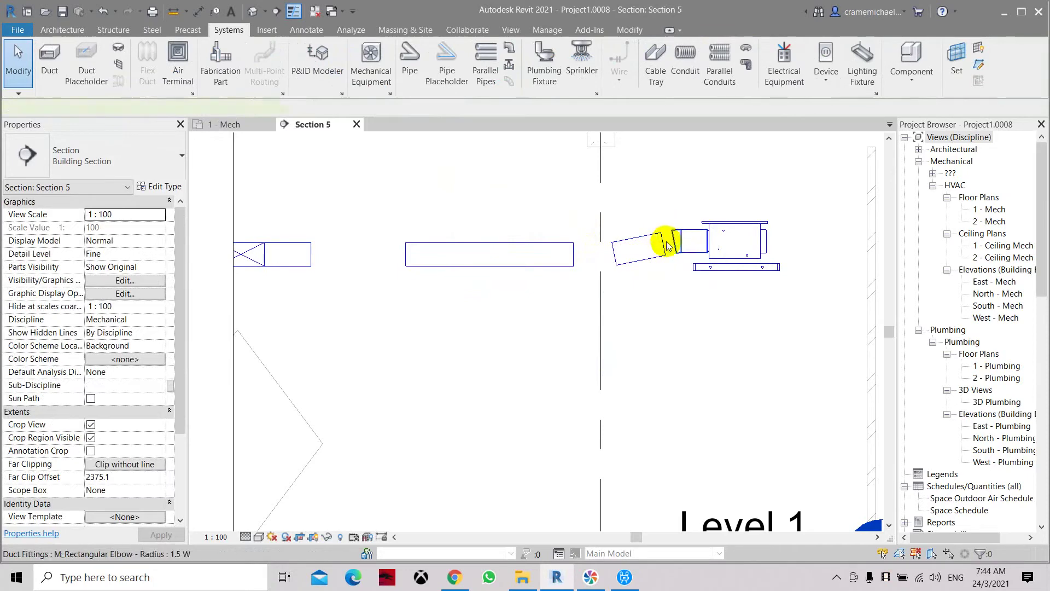
click(669, 245)
key(Delete)
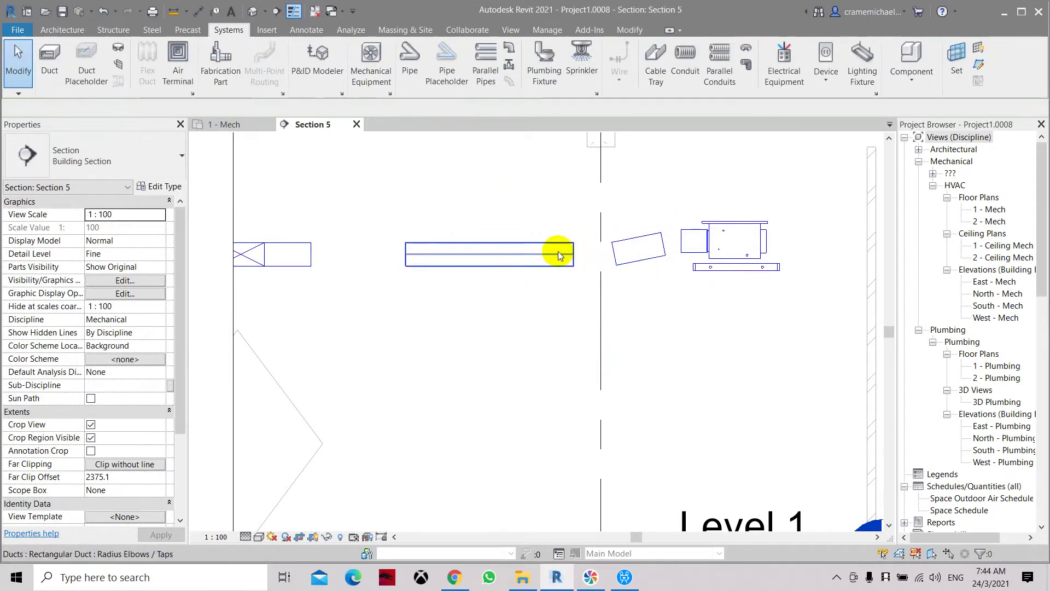
click(558, 256)
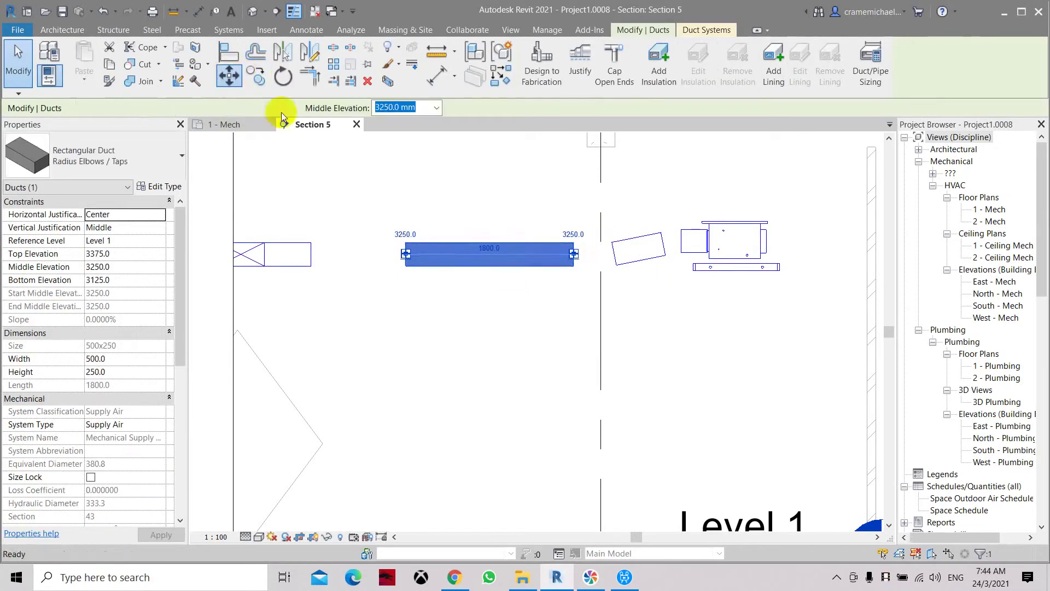
Step: Lower the duct 500 mm and connect the short sloped duct to its end
click(488, 254)
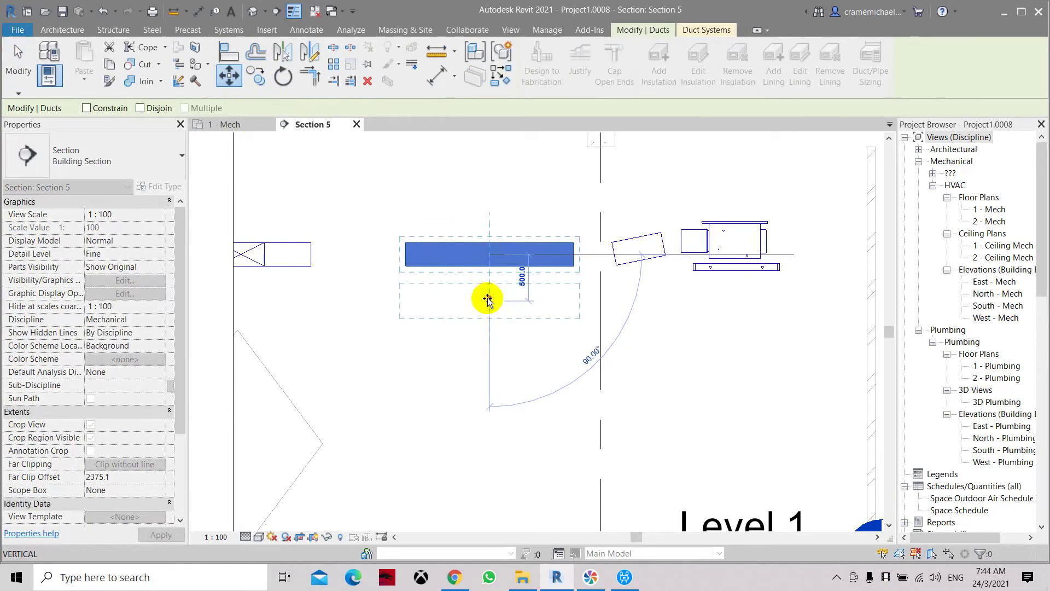
click(580, 291)
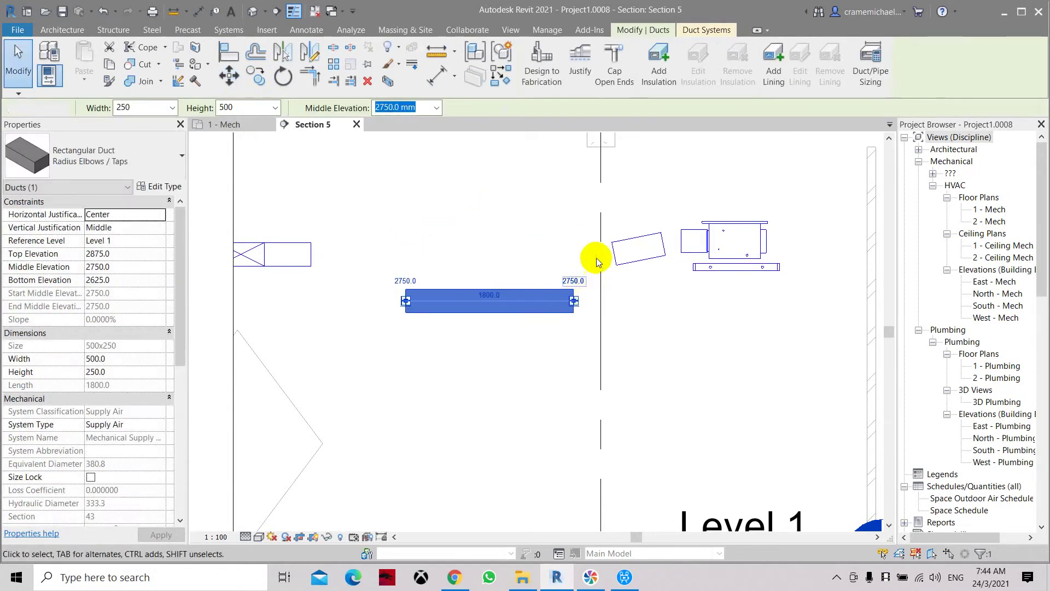
key(Escape)
click(618, 271)
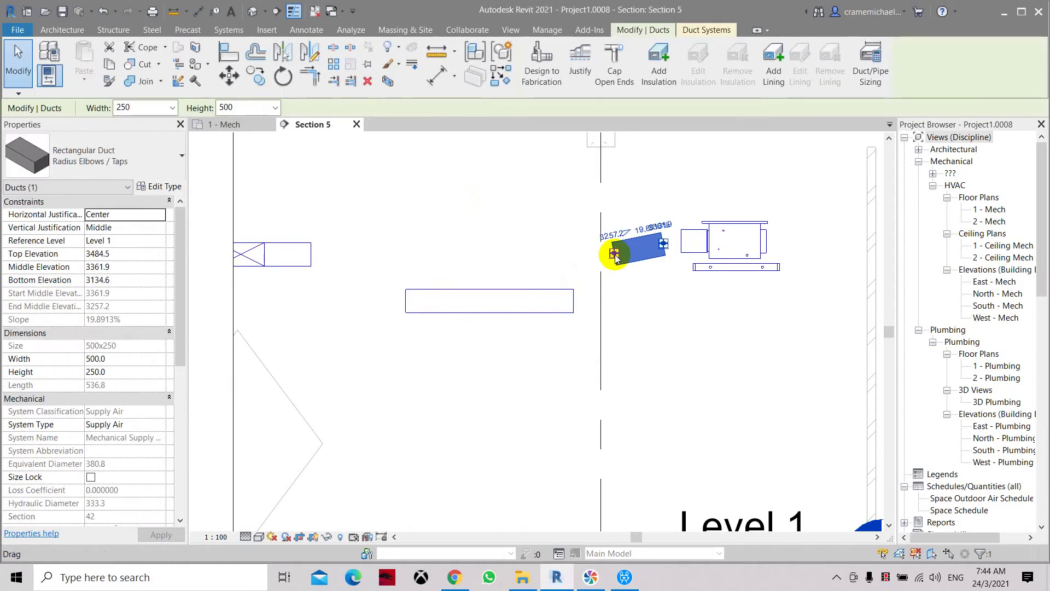
click(609, 265)
click(573, 301)
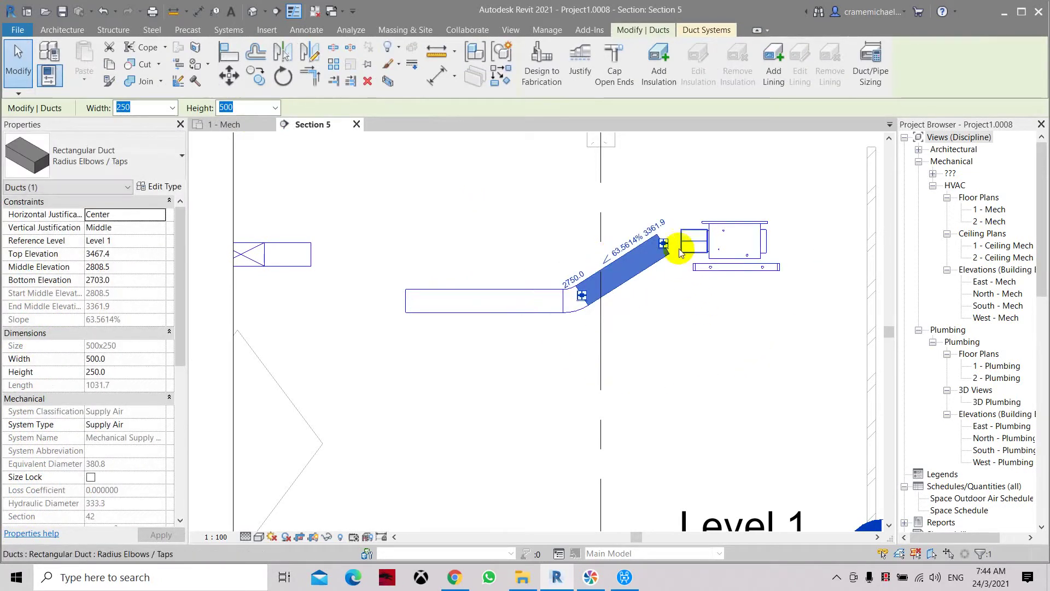
Step: Drag the sloped duct's upper end toward the fan coil unit after reverting a routing error
drag(675, 240, 681, 241)
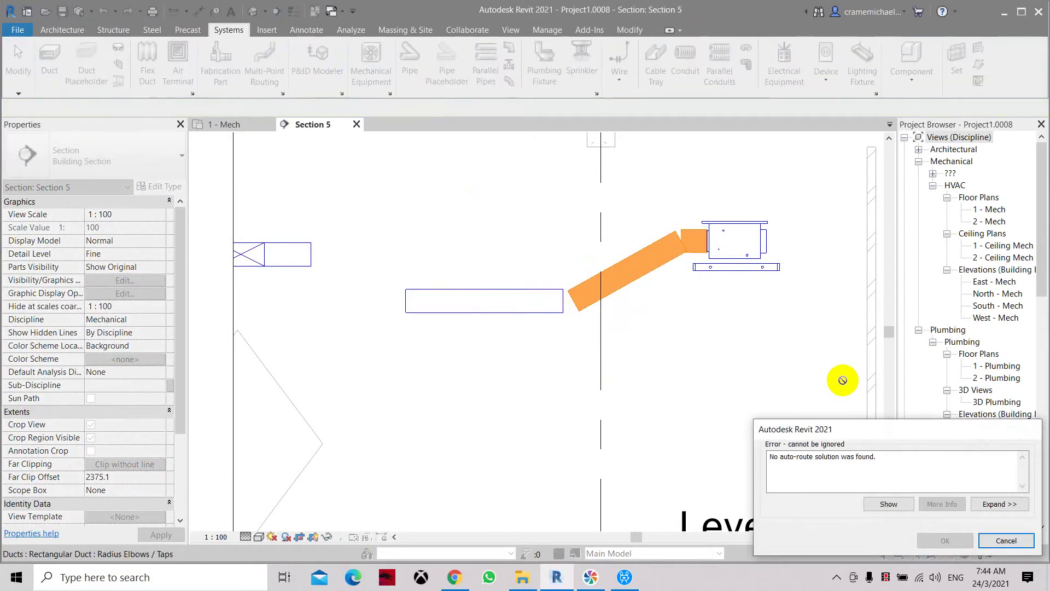
key(Escape)
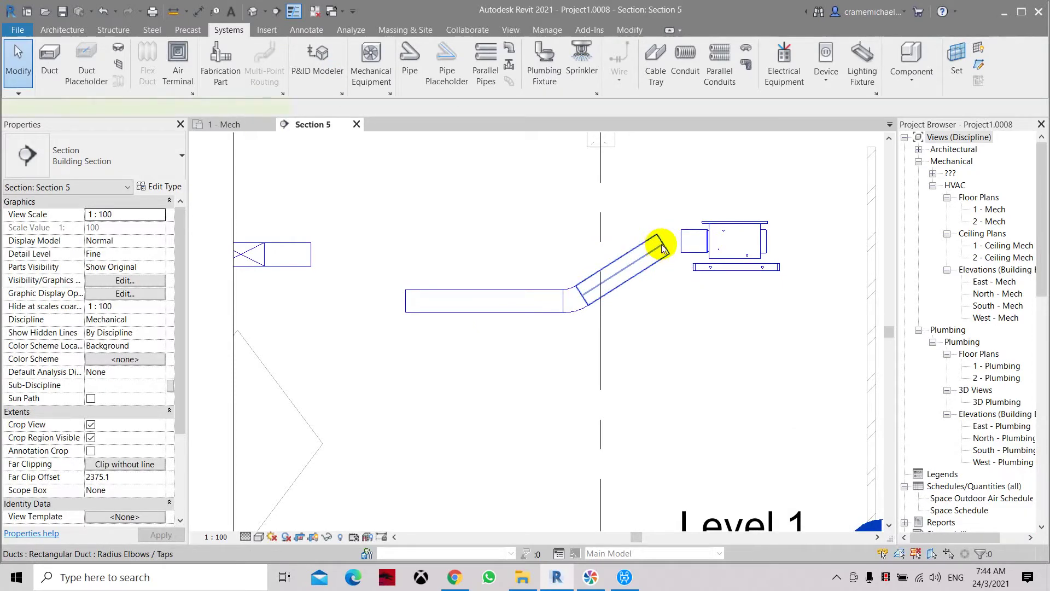
click(661, 247)
drag(660, 245, 634, 243)
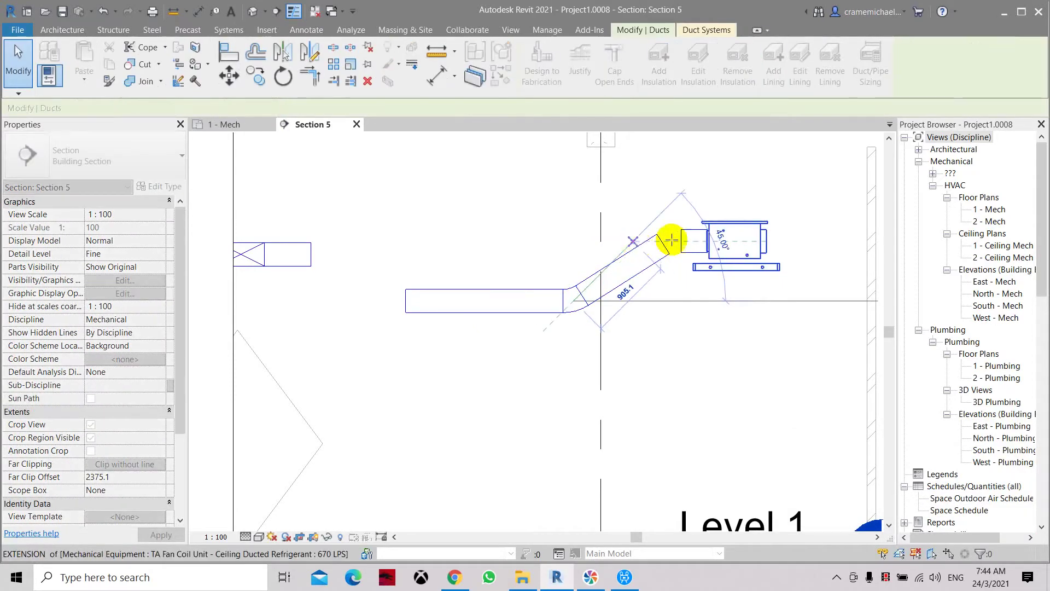
drag(693, 240, 692, 238)
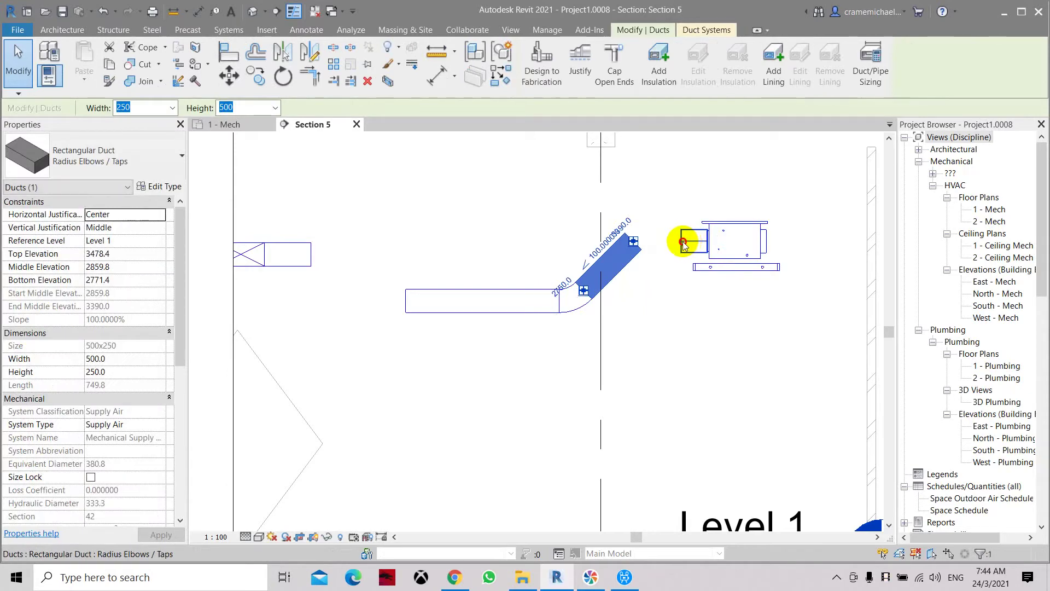
Step: Draw a short duct from the fan coil outlet to meet the sloped duct
key(d)
key(t)
click(681, 245)
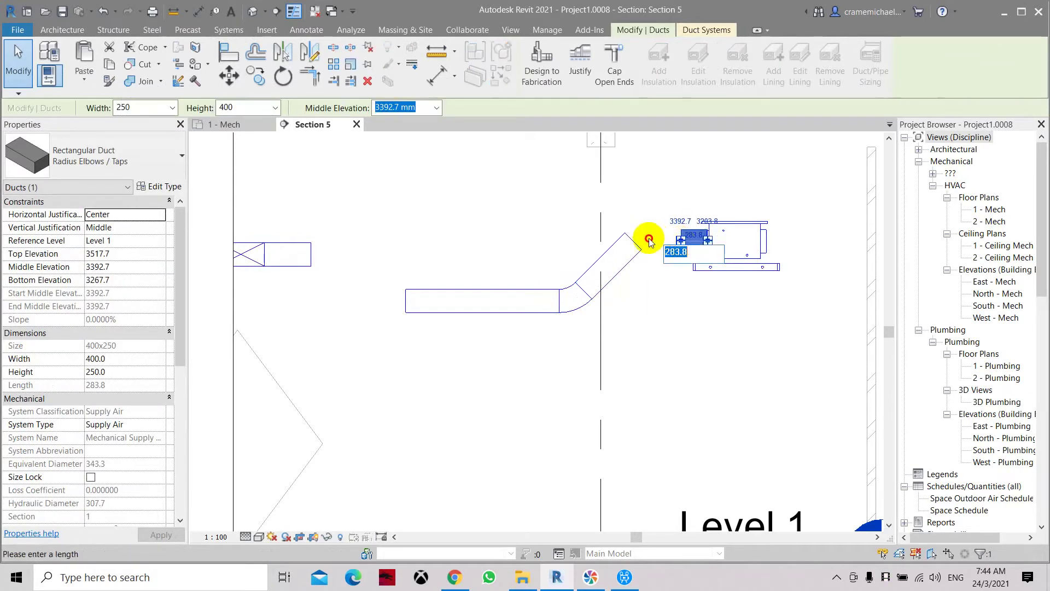
key(Escape)
key(Escape)
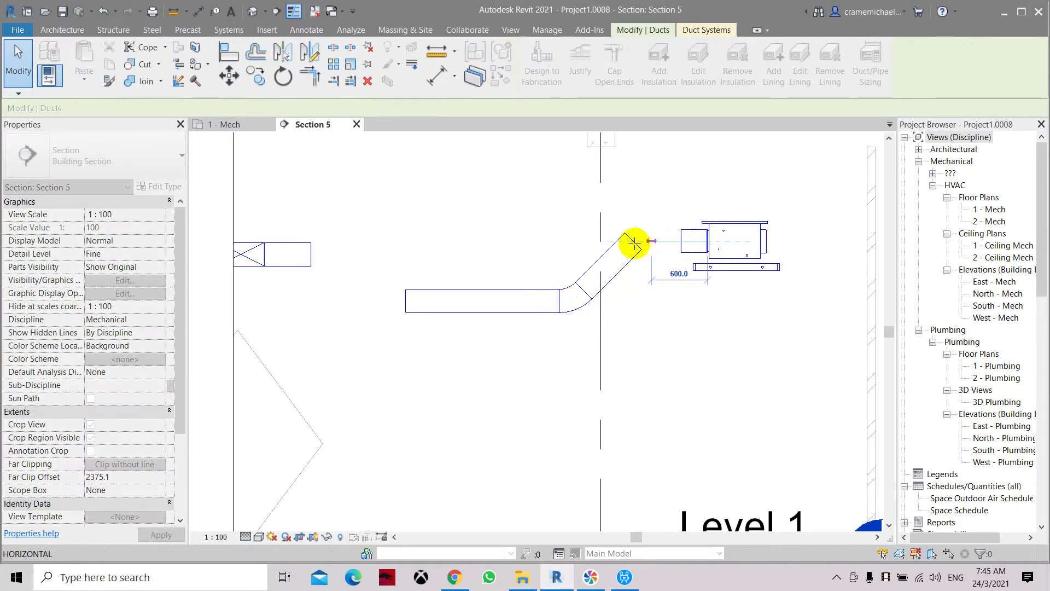
drag(634, 243, 634, 247)
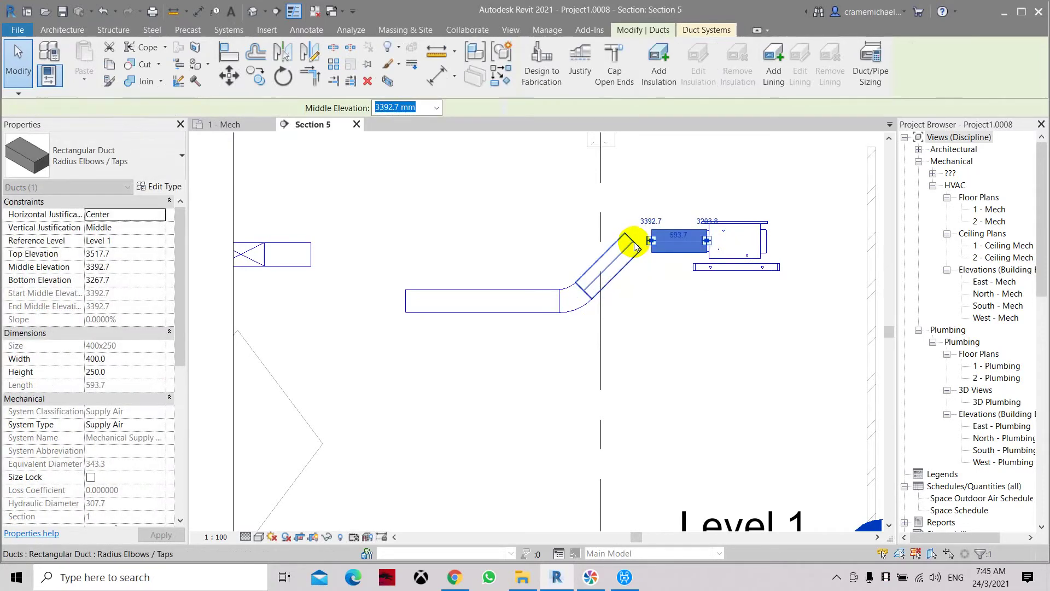
key(Escape)
key(Escape)
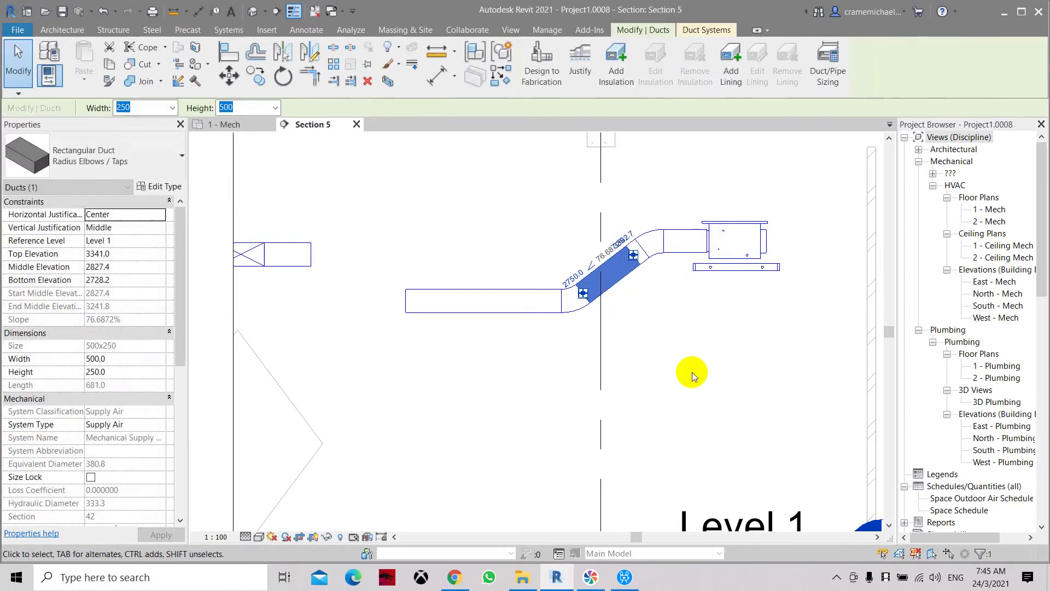
key(Escape)
scroll(695, 361, up, 2)
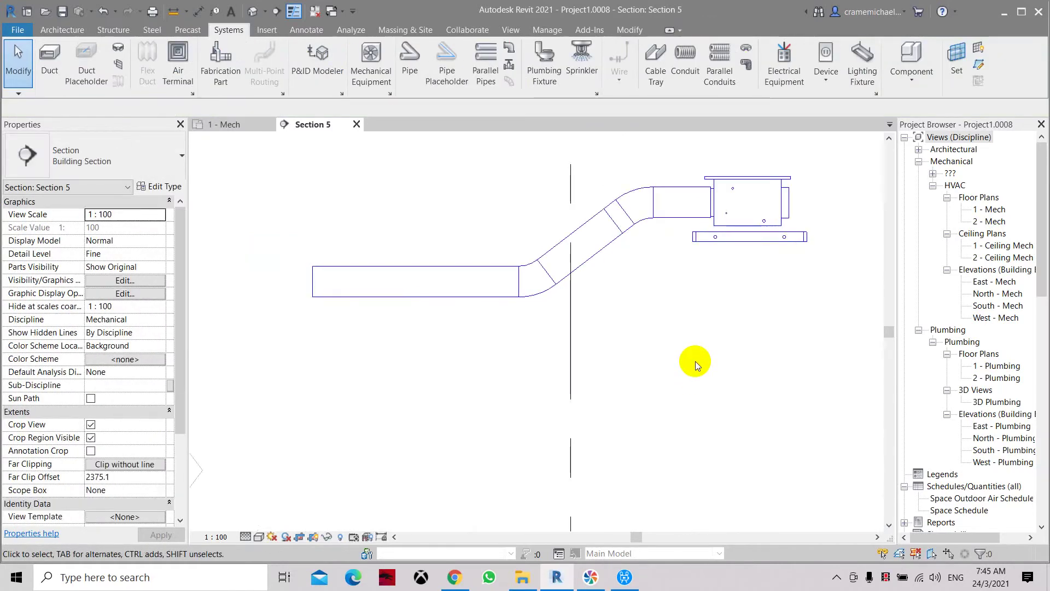
middle_drag(655, 332, 445, 402)
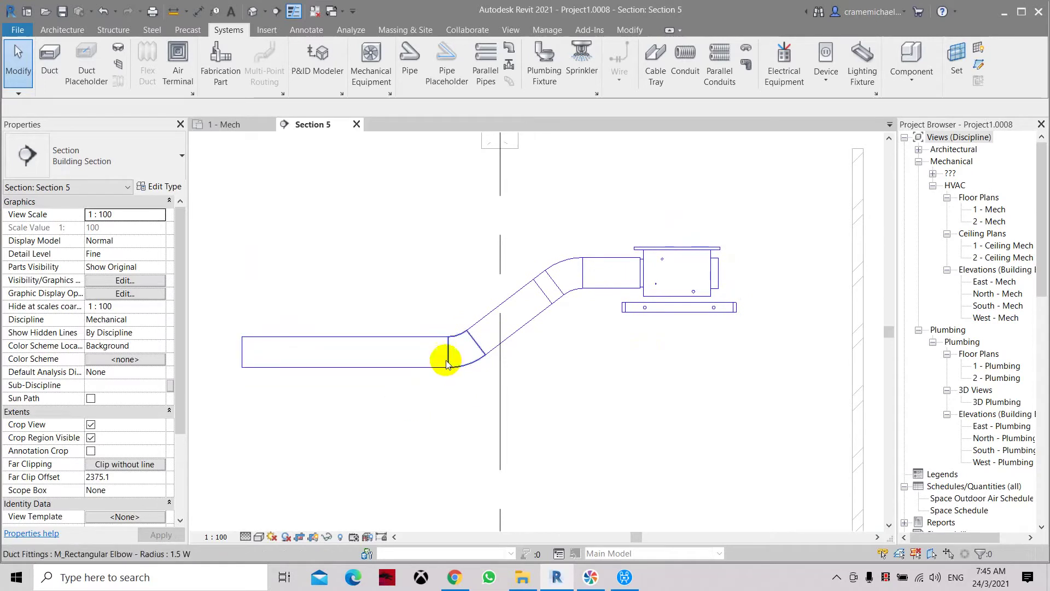
scroll(448, 293, down, 2)
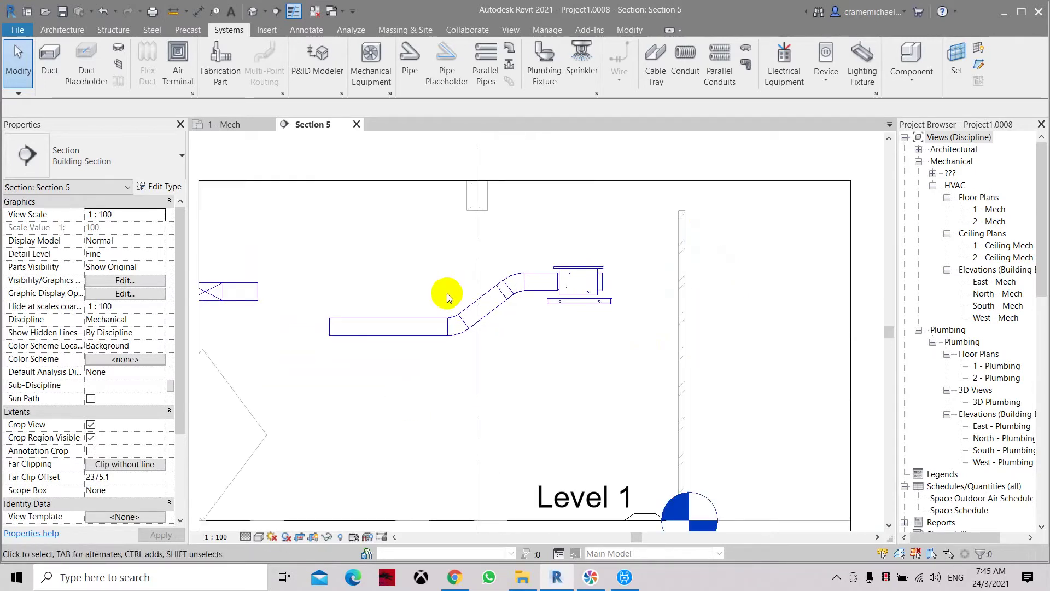
scroll(447, 293, up, 2)
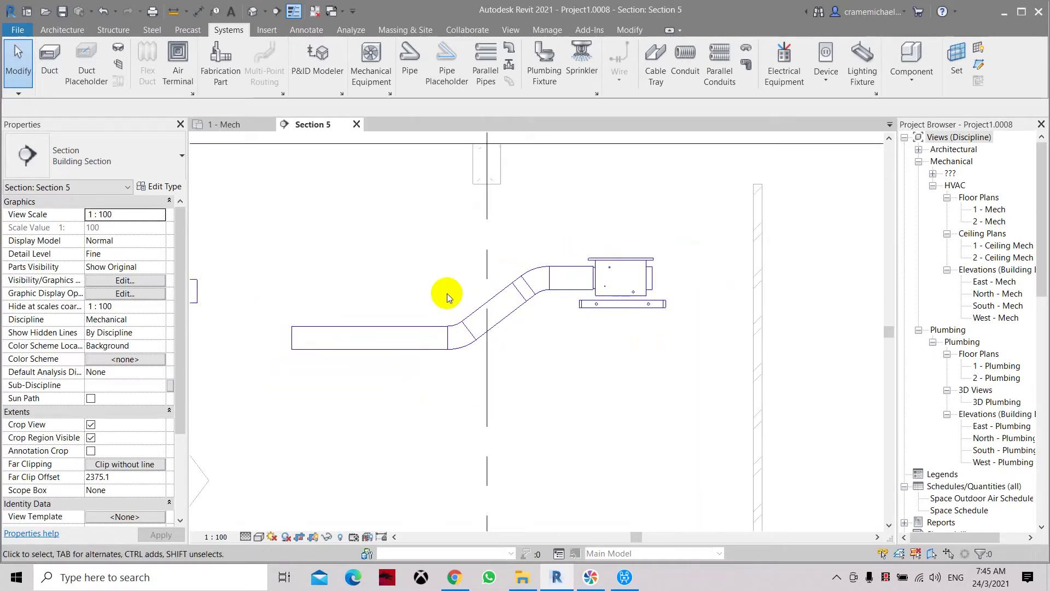
scroll(447, 293, up, 1)
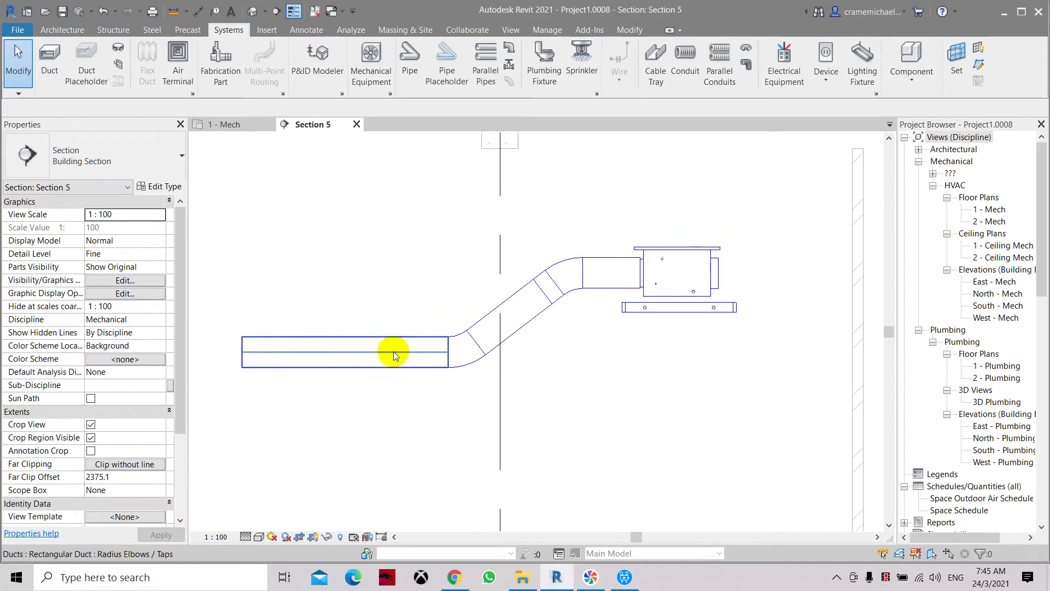
scroll(392, 297, down, 2)
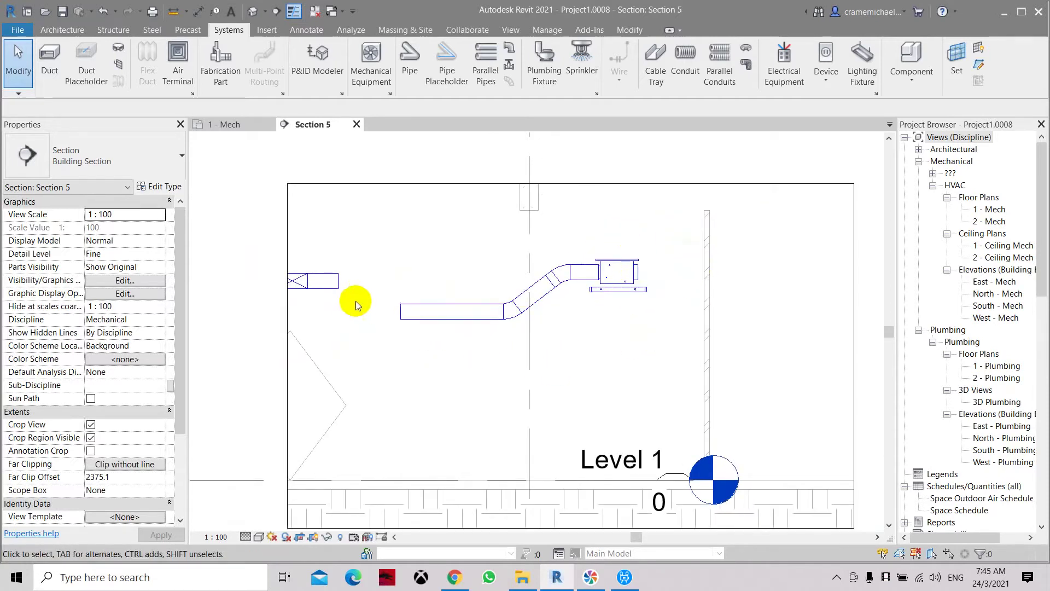
scroll(344, 279, up, 2)
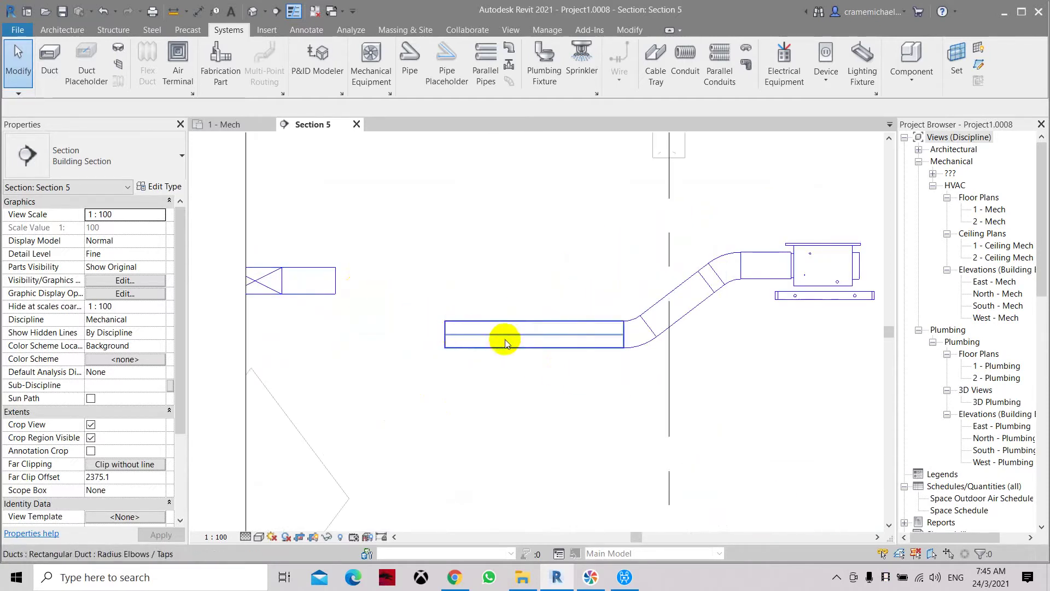
Step: Mirror a copy of the angled duct about the lowered duct's left end
click(688, 304)
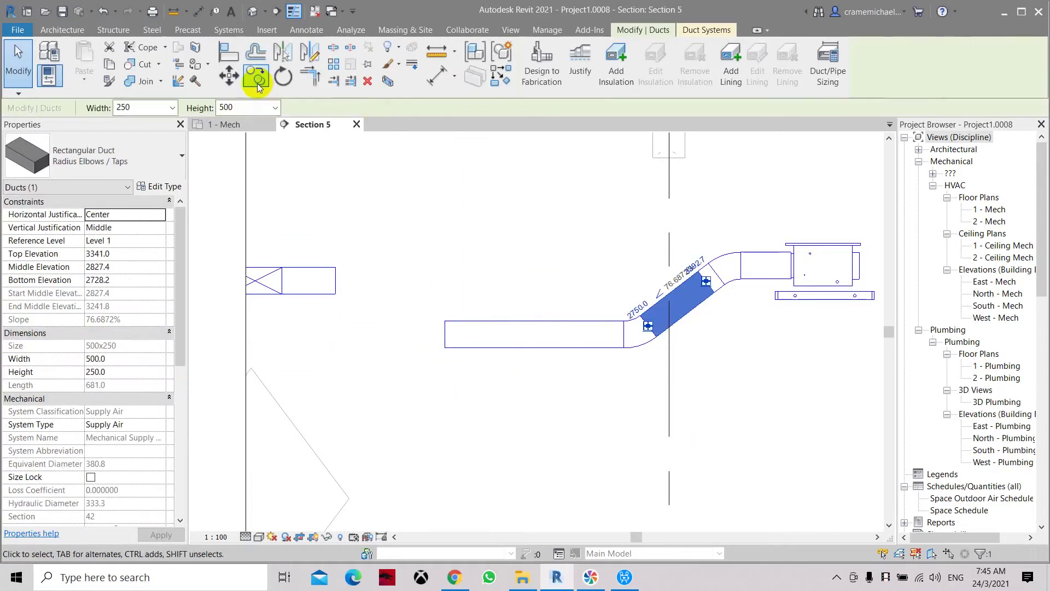
key(Escape)
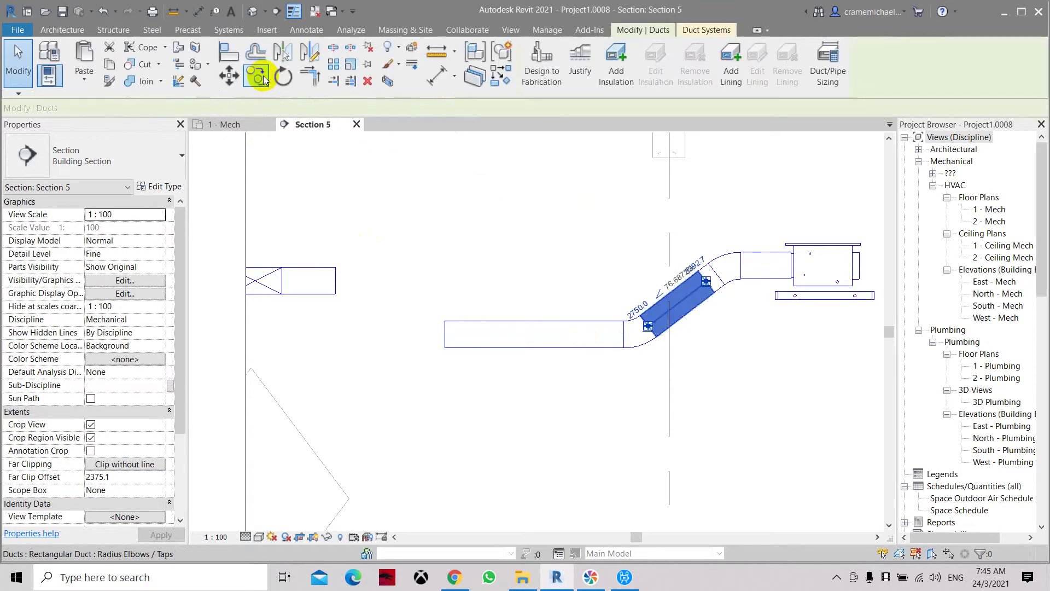
key(ctrl+Left)
click(281, 54)
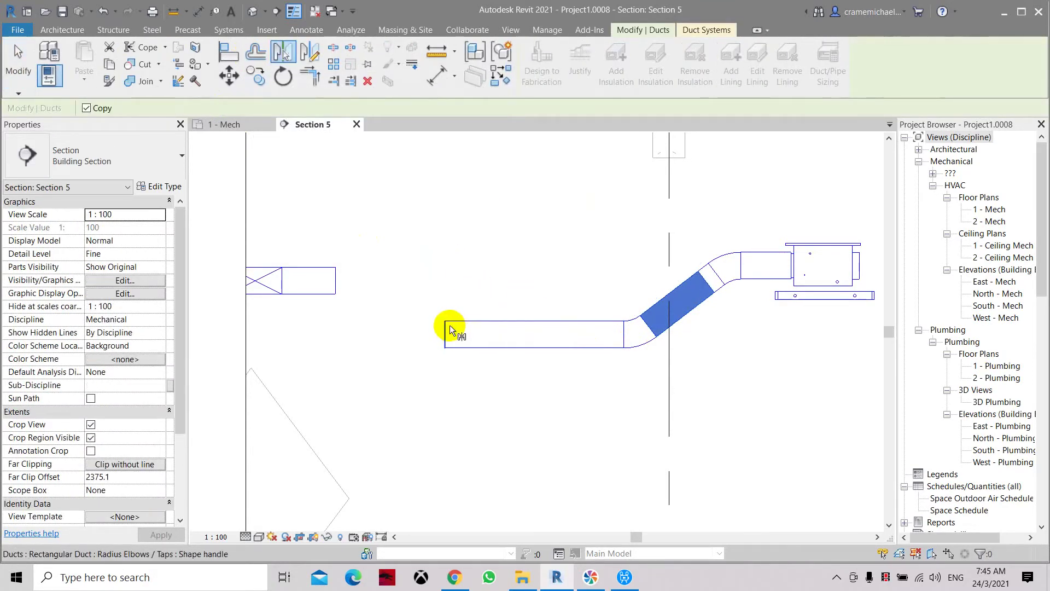
click(442, 269)
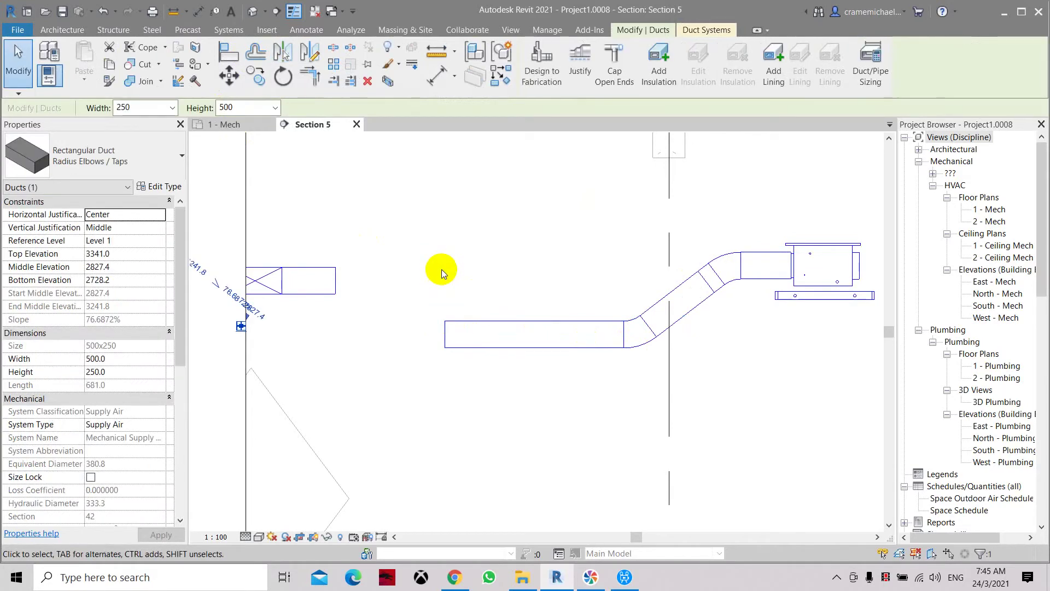
click(276, 329)
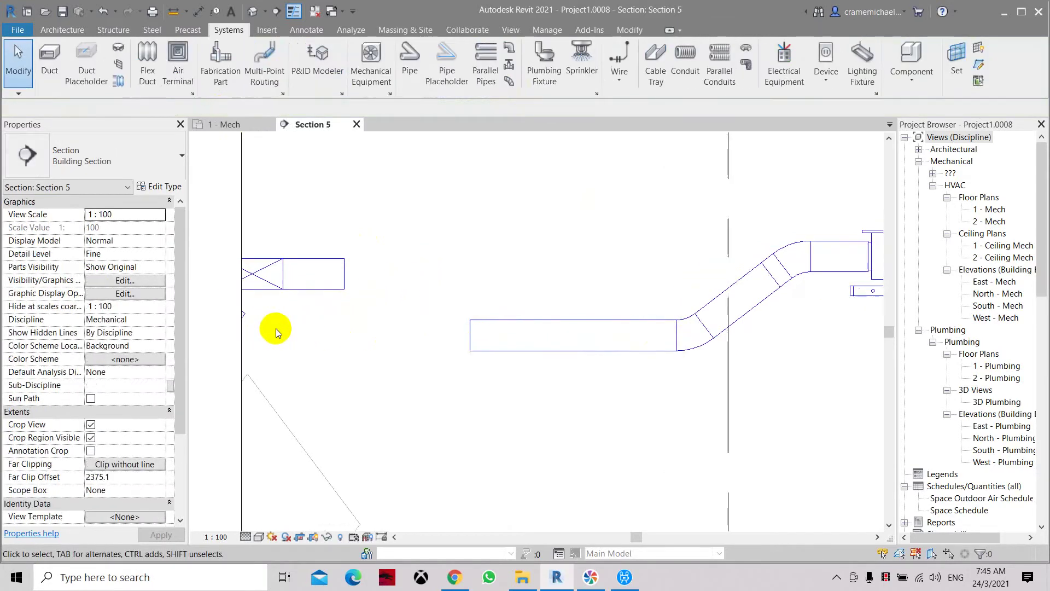
scroll(366, 308, down, 2)
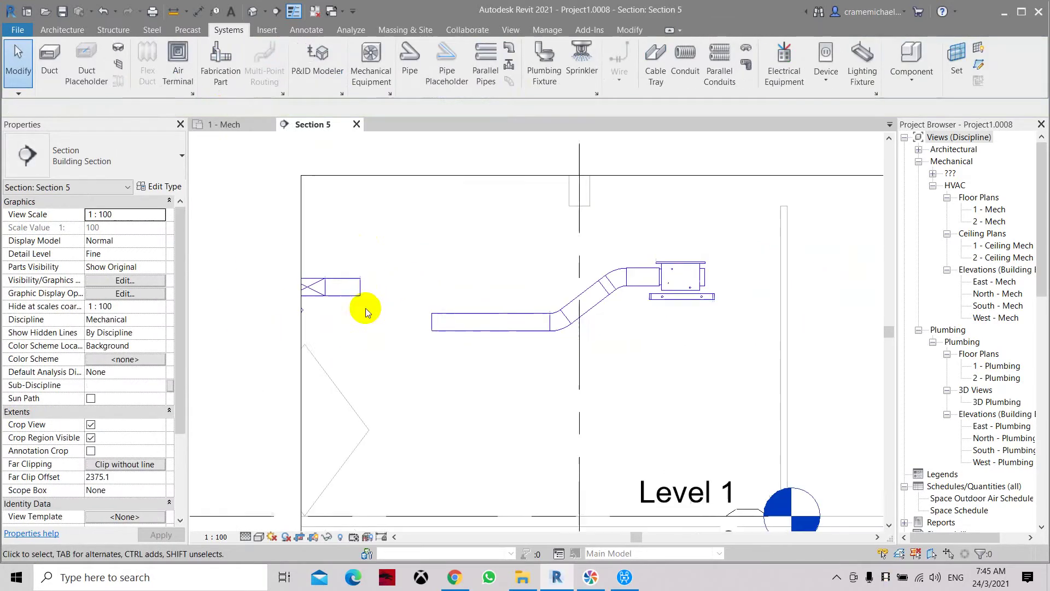
Step: Widen the crop leftward and move the mirrored duct onto the existing duct end
click(301, 365)
drag(301, 371, 221, 361)
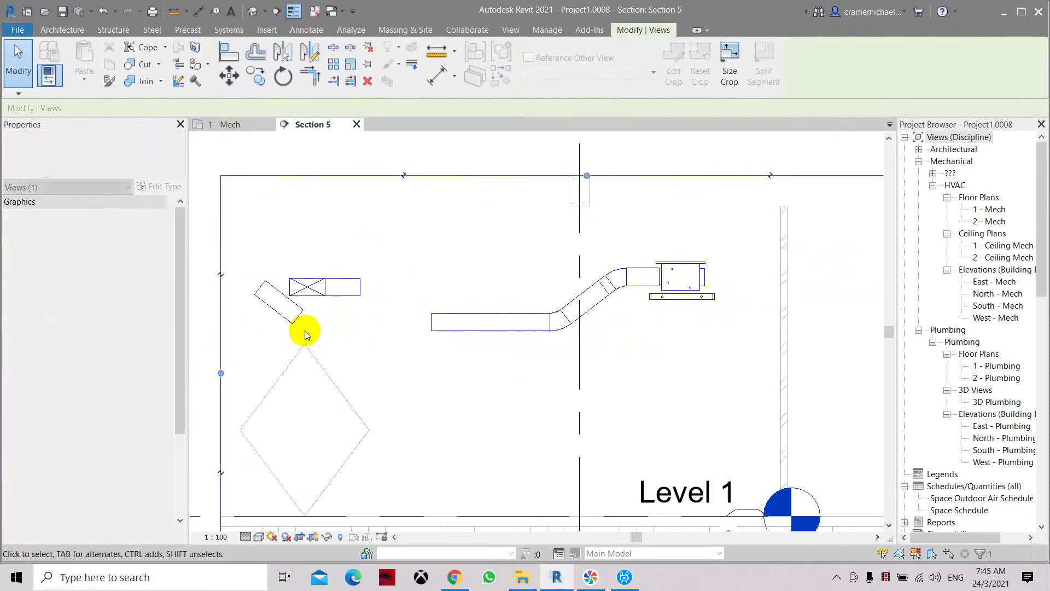
click(287, 304)
click(224, 76)
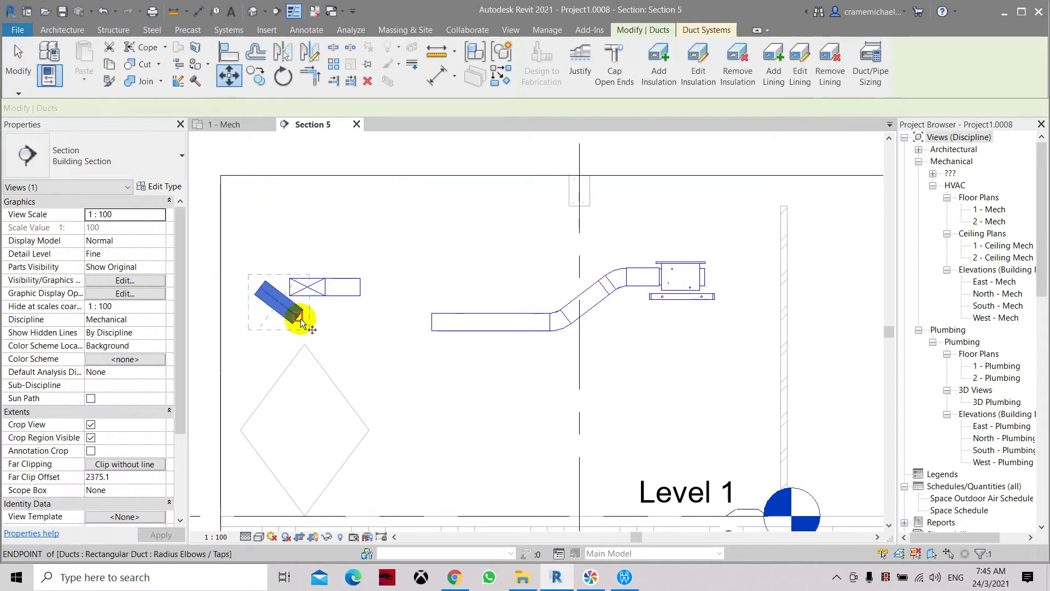
click(299, 318)
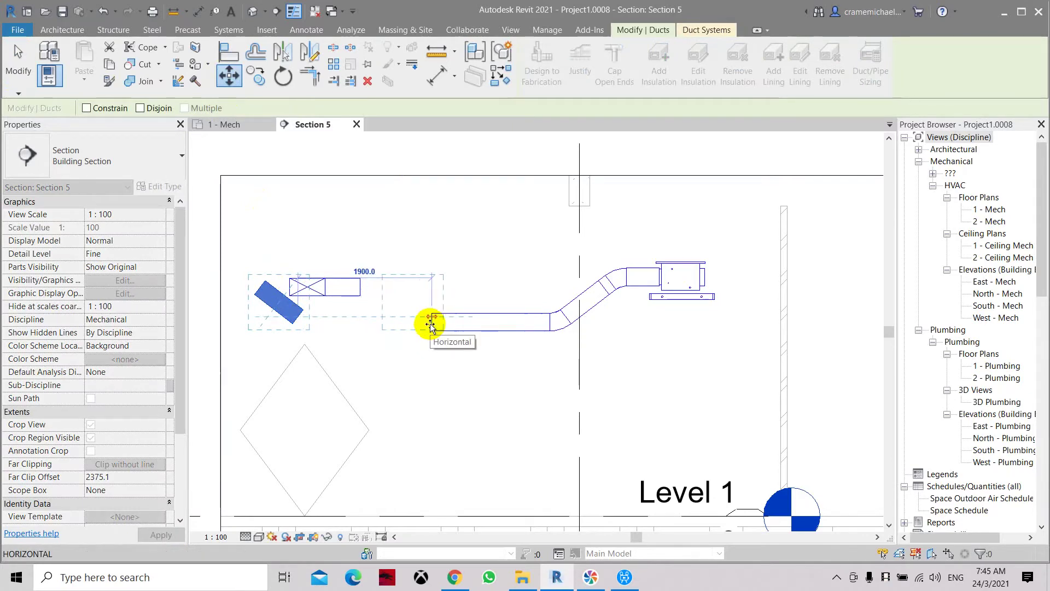
click(439, 324)
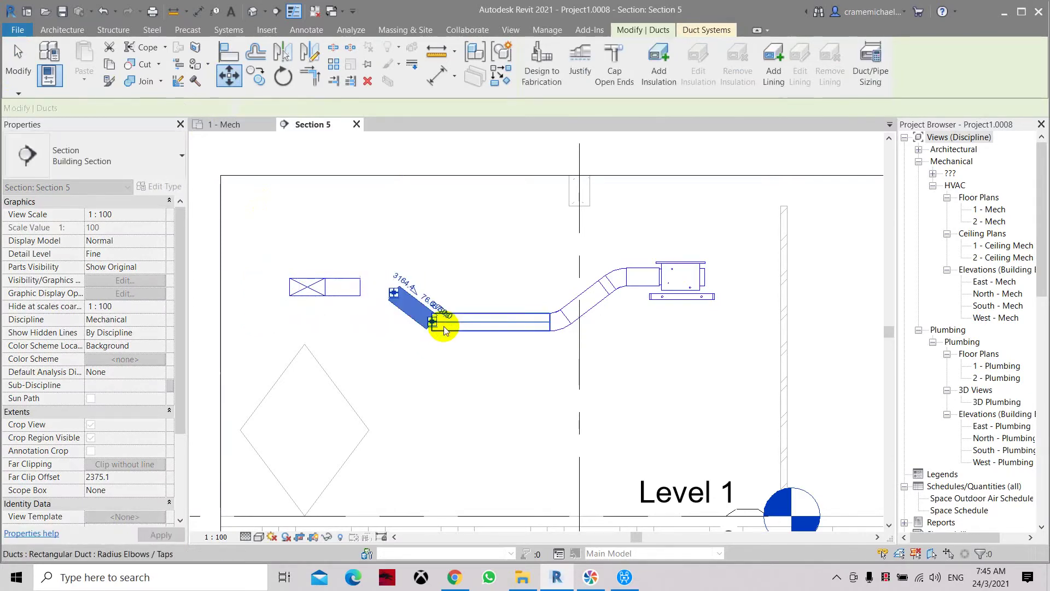
scroll(439, 322, up, 2)
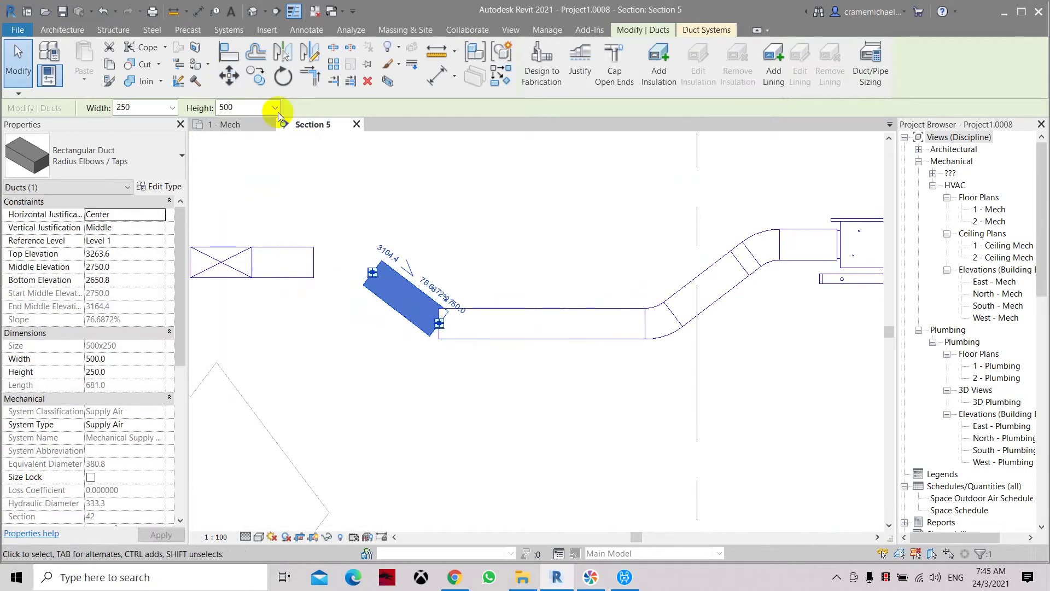
Step: Shift the angled duct and stretch its ends until it meets the upper duct
click(229, 76)
click(517, 216)
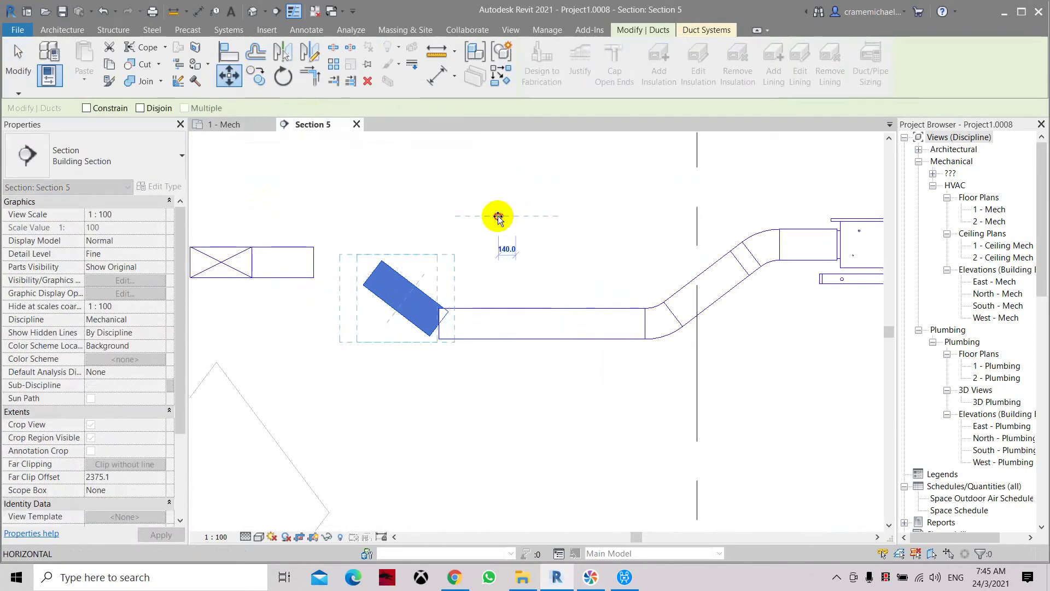
click(498, 216)
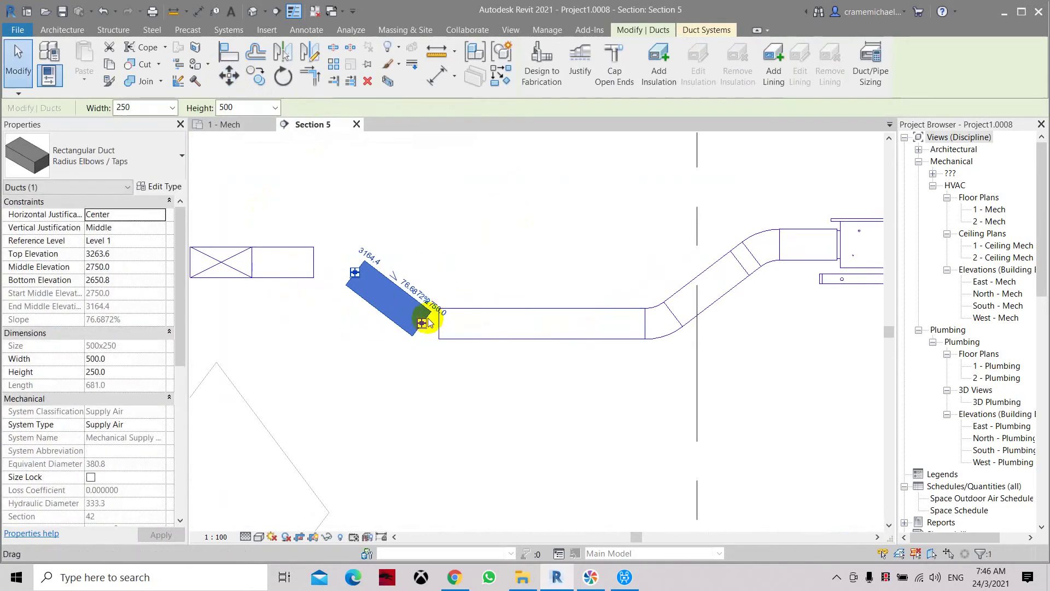
drag(422, 325, 440, 323)
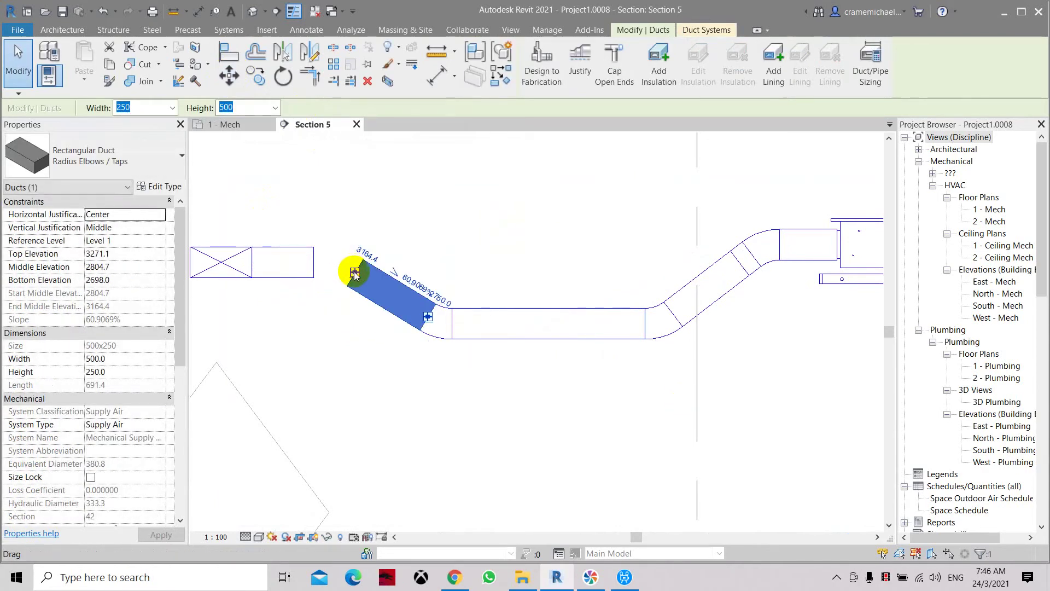
drag(351, 266, 314, 261)
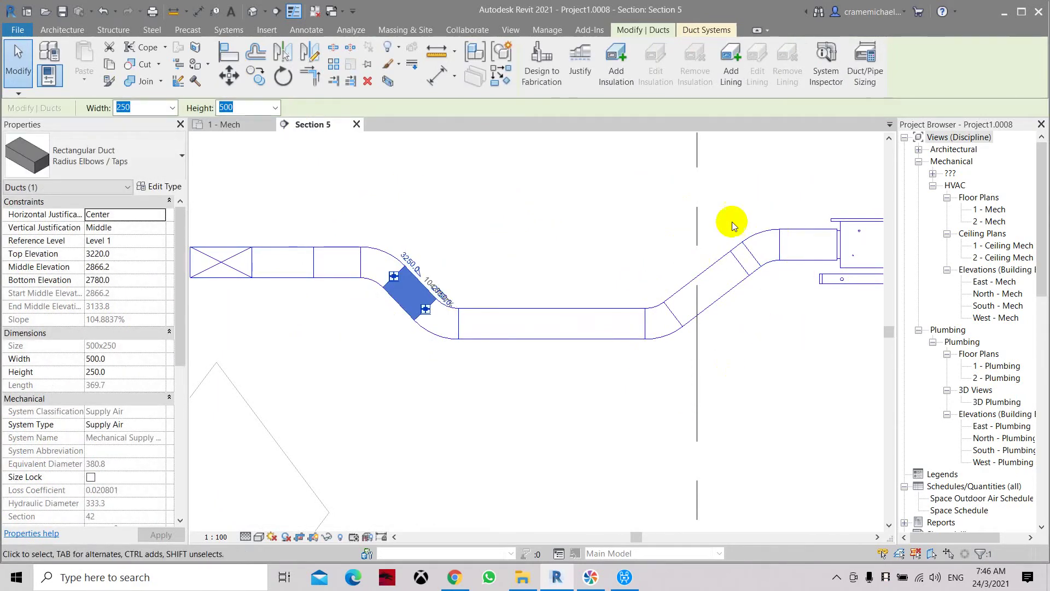
click(620, 191)
drag(619, 191, 784, 381)
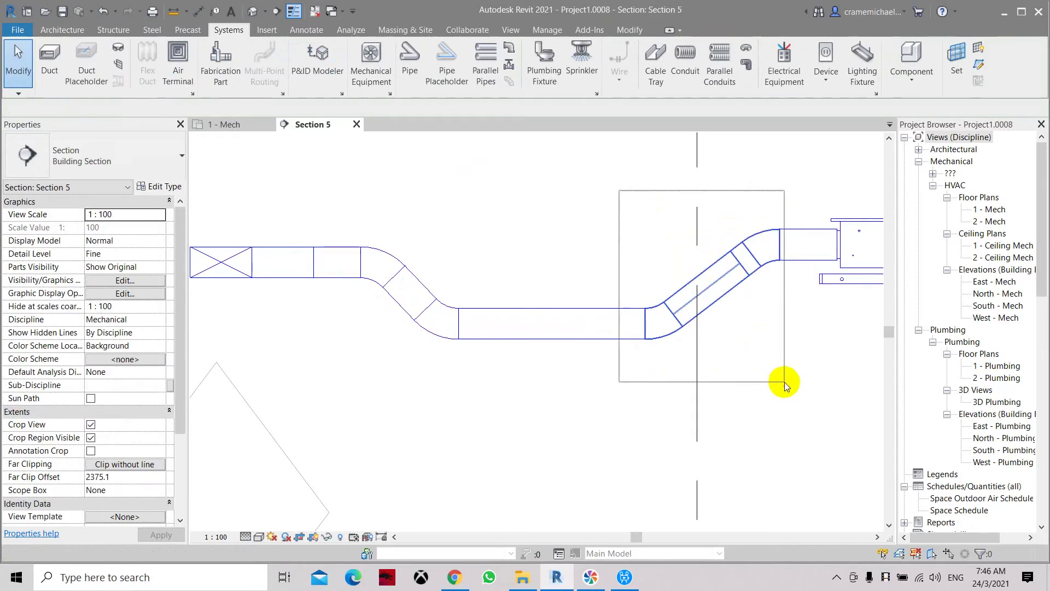
Step: Delete the right-hand sloped offset
key(Delete)
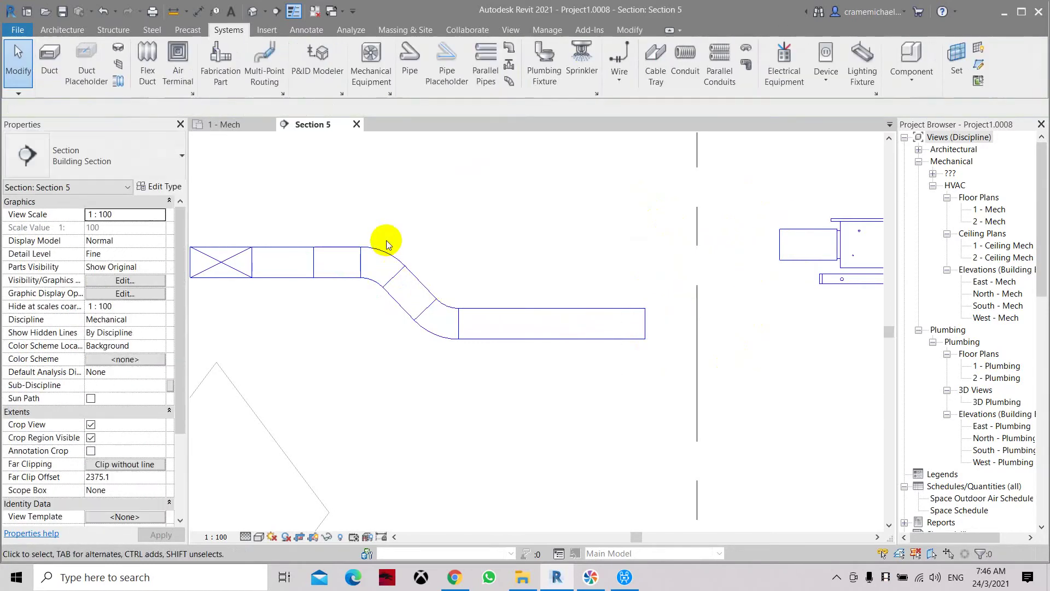
drag(343, 221, 479, 371)
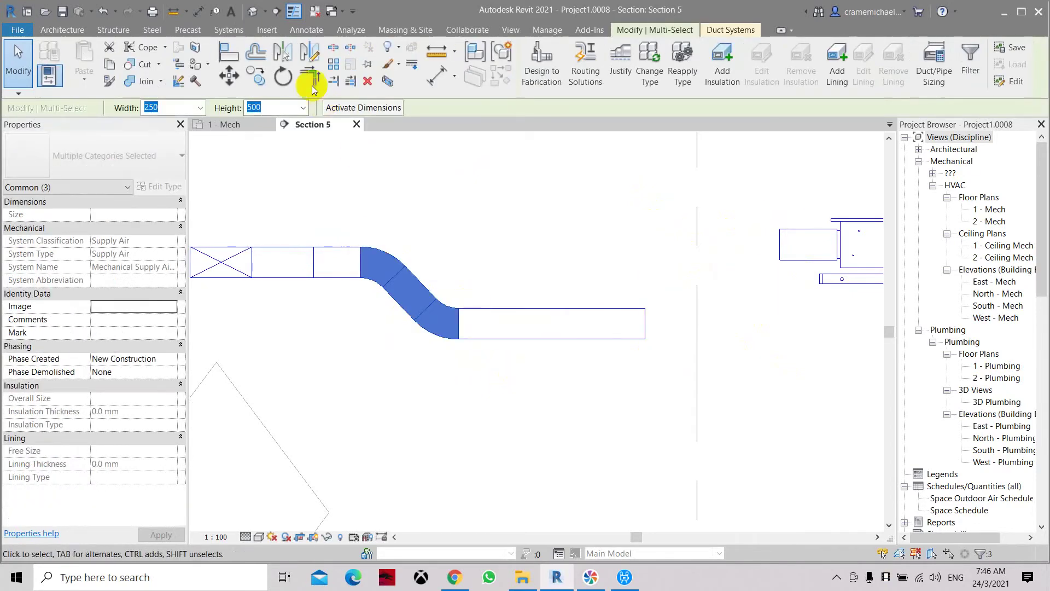
click(252, 52)
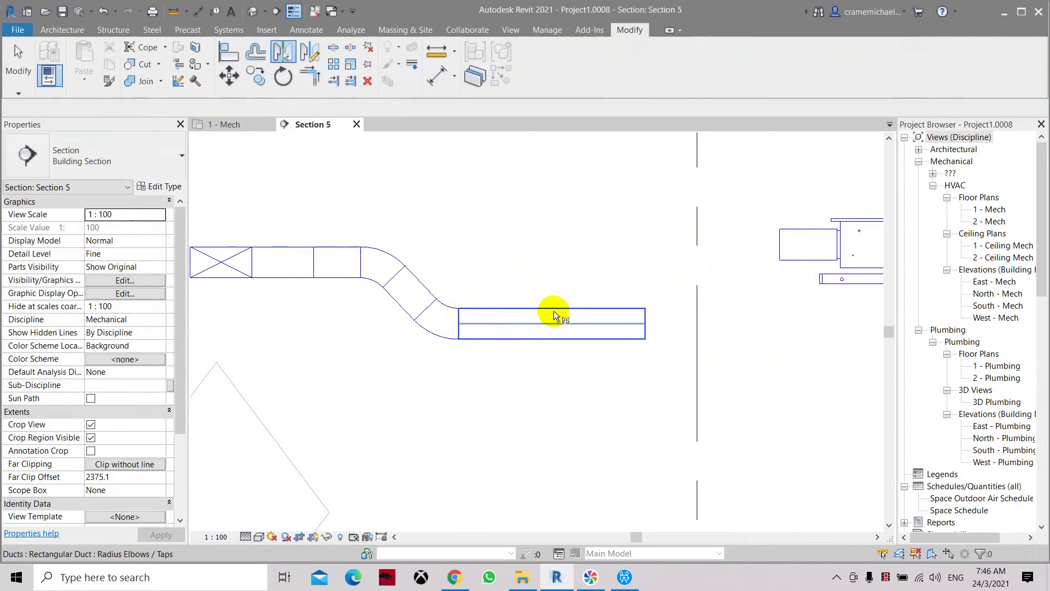
click(643, 318)
key(Escape)
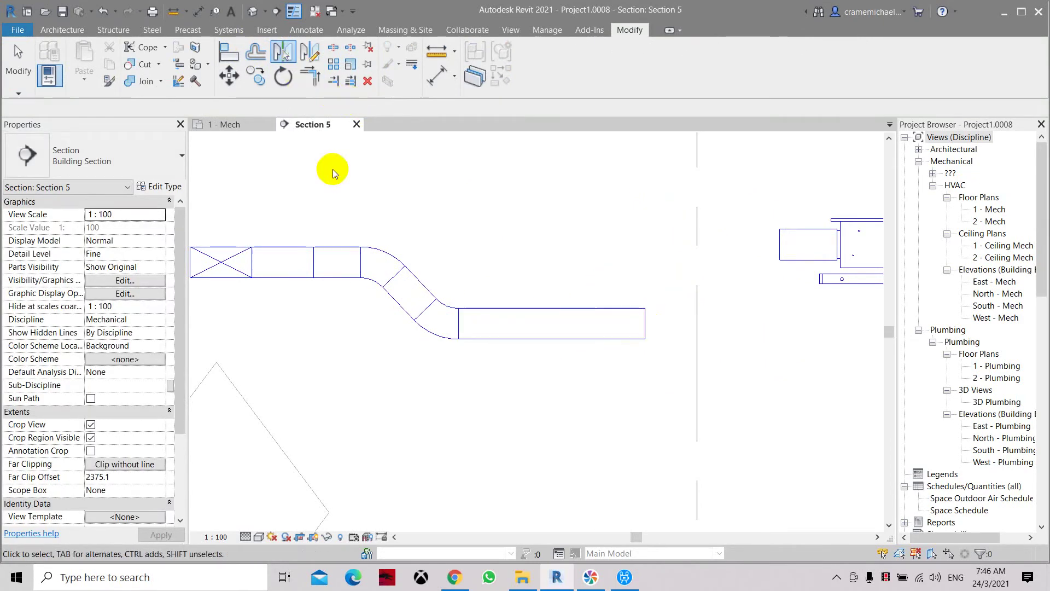
Step: Mirror a copy of the left elbows and angled duct
drag(331, 183, 494, 398)
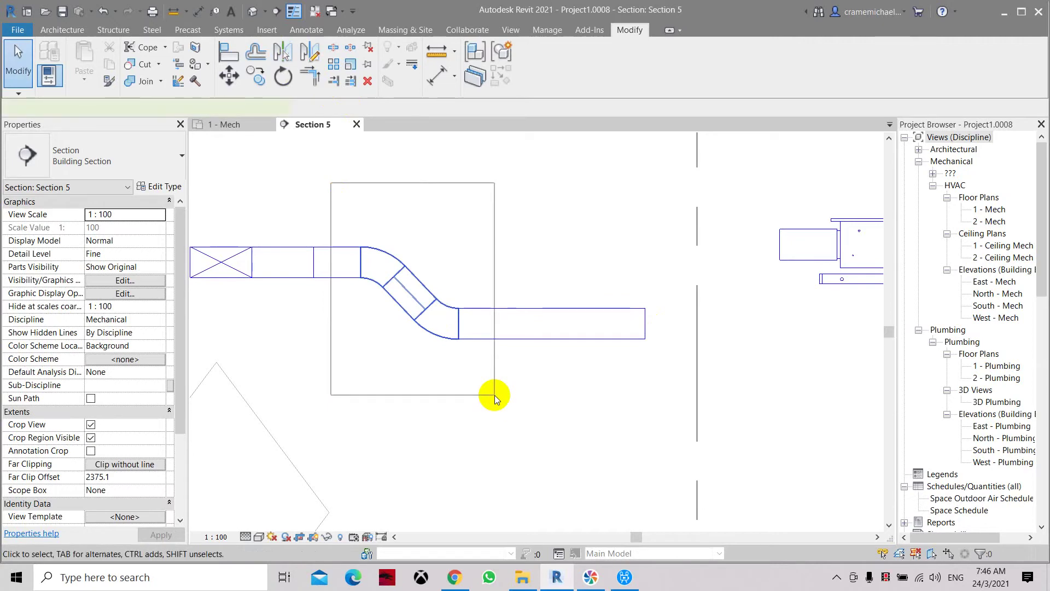
click(282, 52)
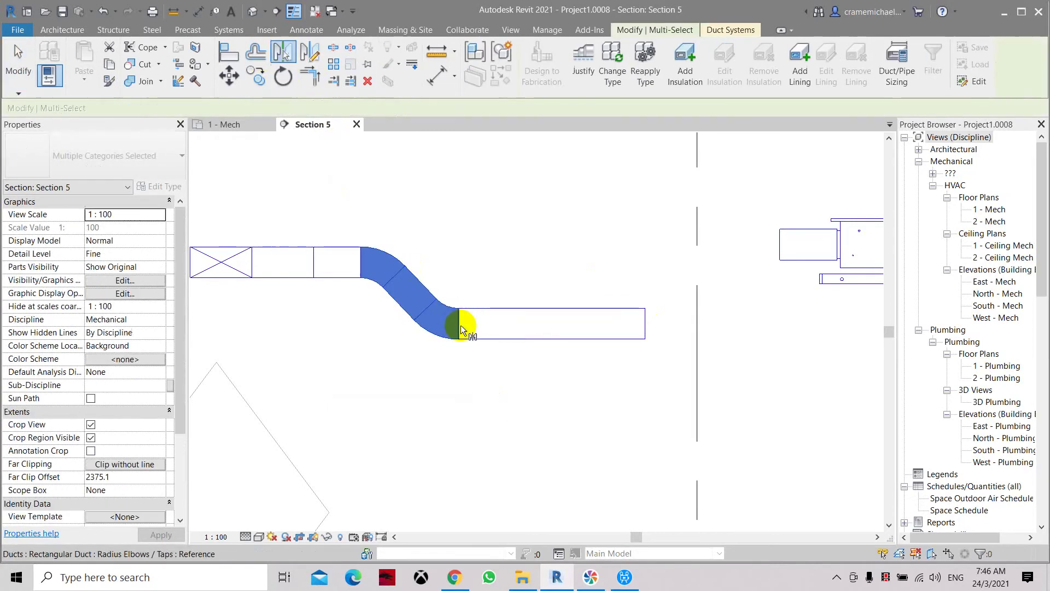
click(483, 374)
click(503, 350)
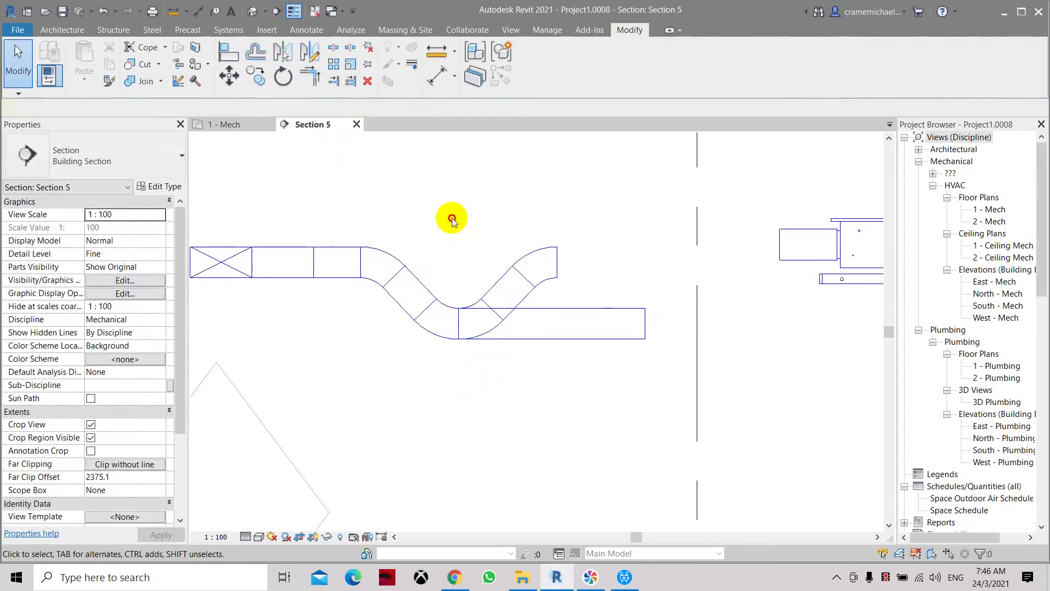
Step: Move the mirrored elbows and angled duct to the lowered duct's right end, then adjust that end
drag(452, 220, 571, 391)
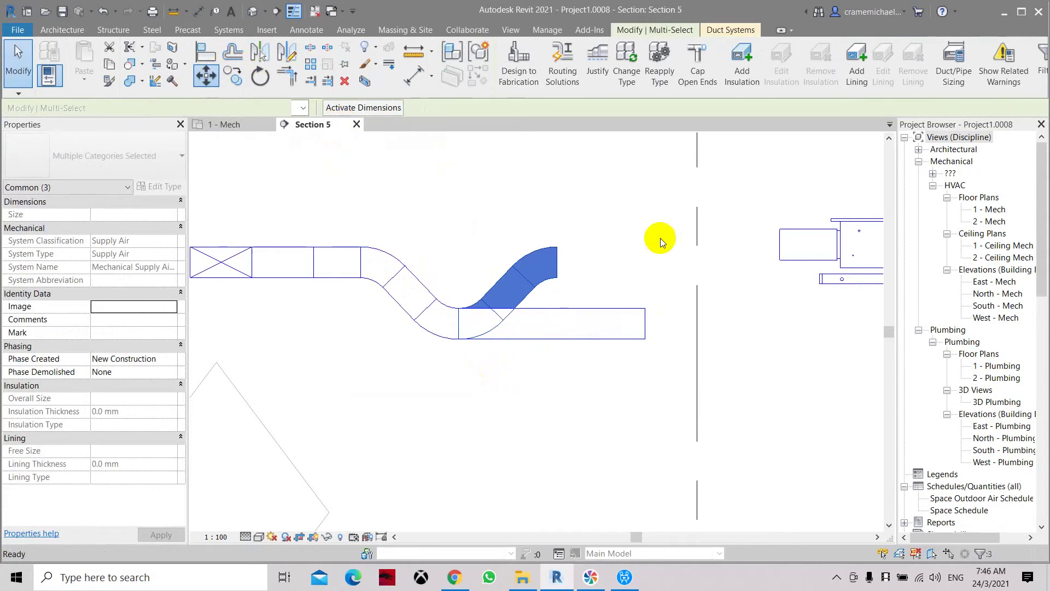
key(m)
key(v)
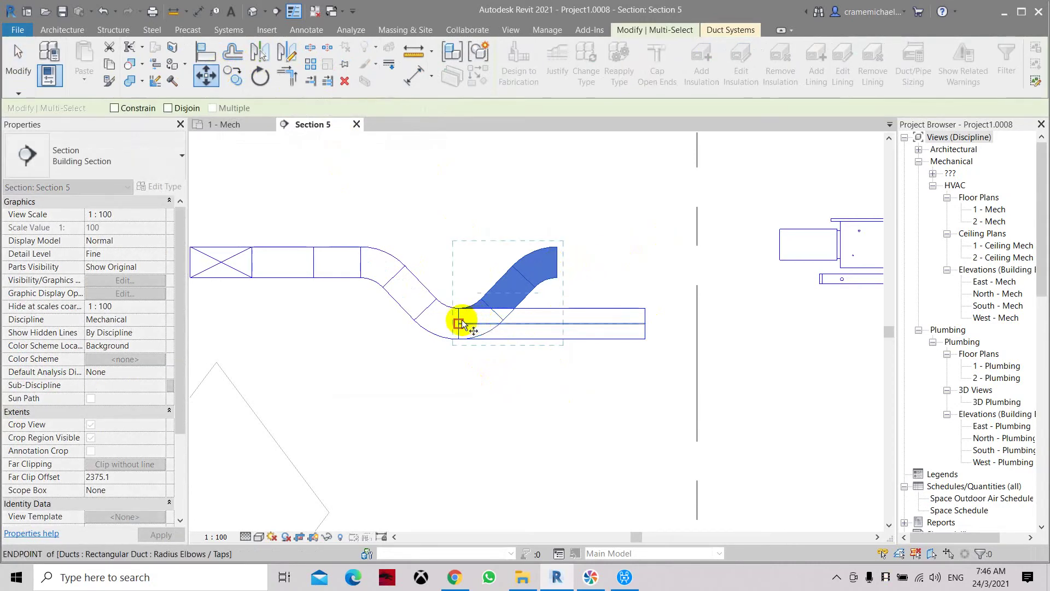
click(459, 323)
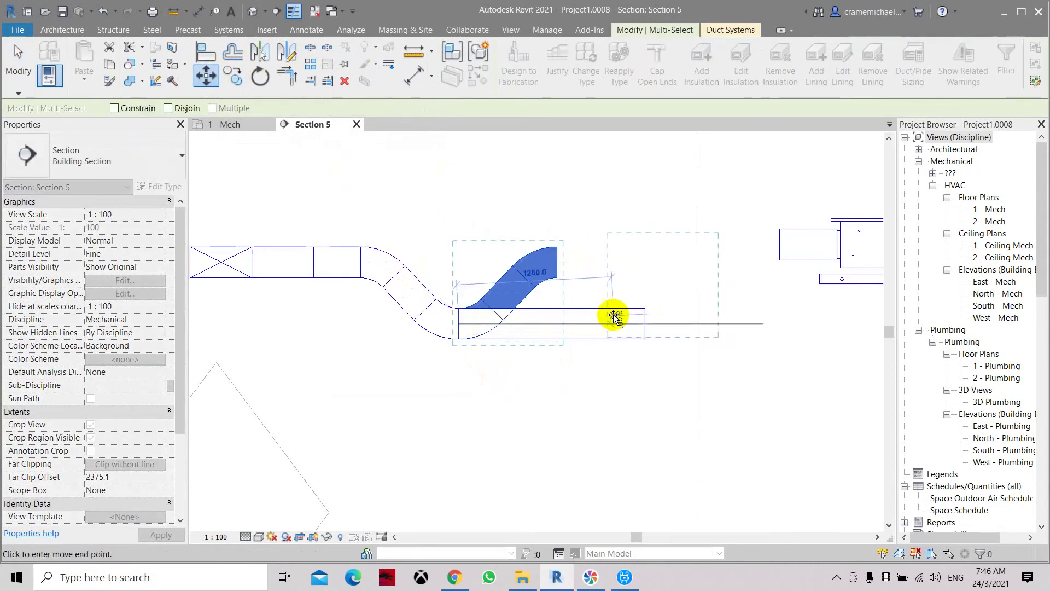
click(644, 325)
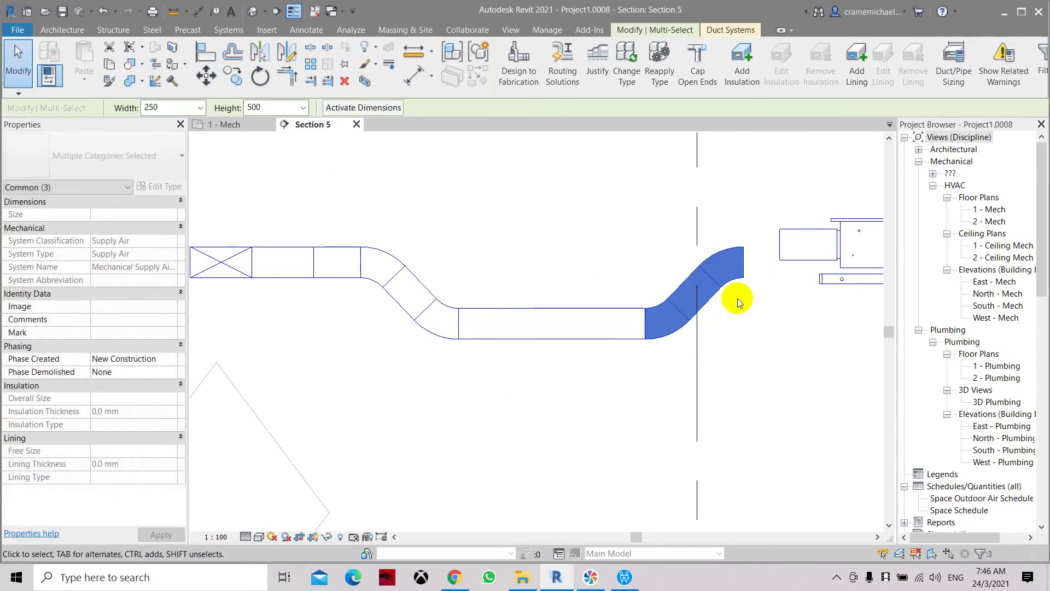
key(Escape)
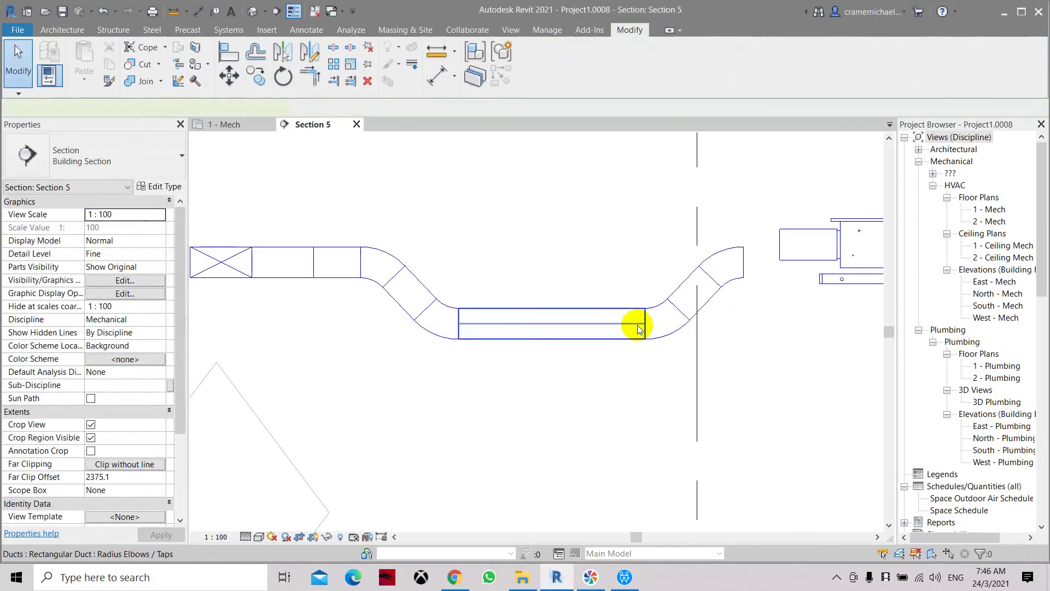
click(639, 328)
drag(645, 323, 646, 323)
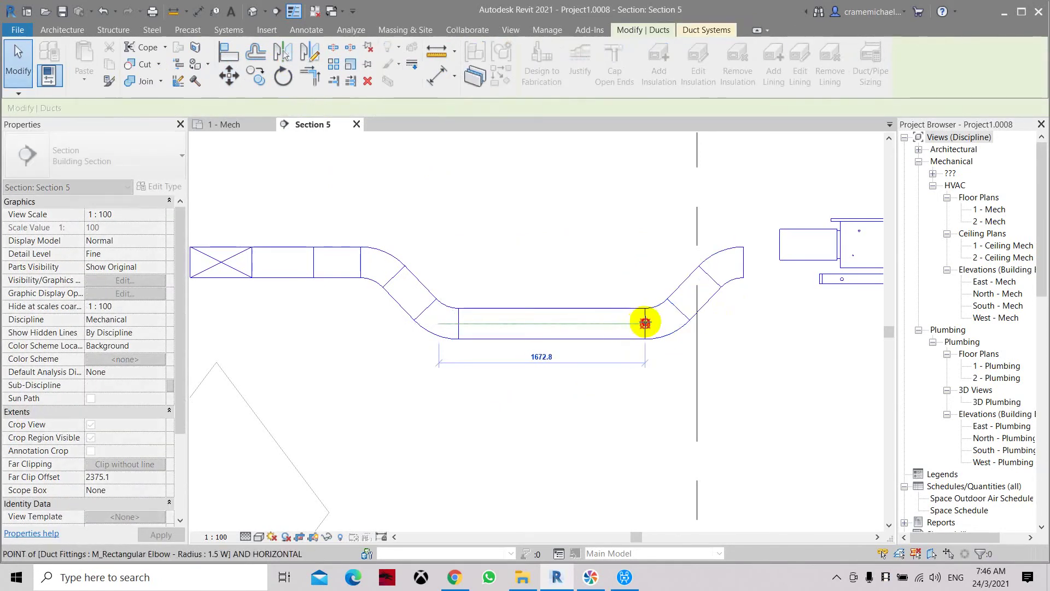
Step: Delete the upper-right elbow and start a duct from the angled duct's end
click(790, 253)
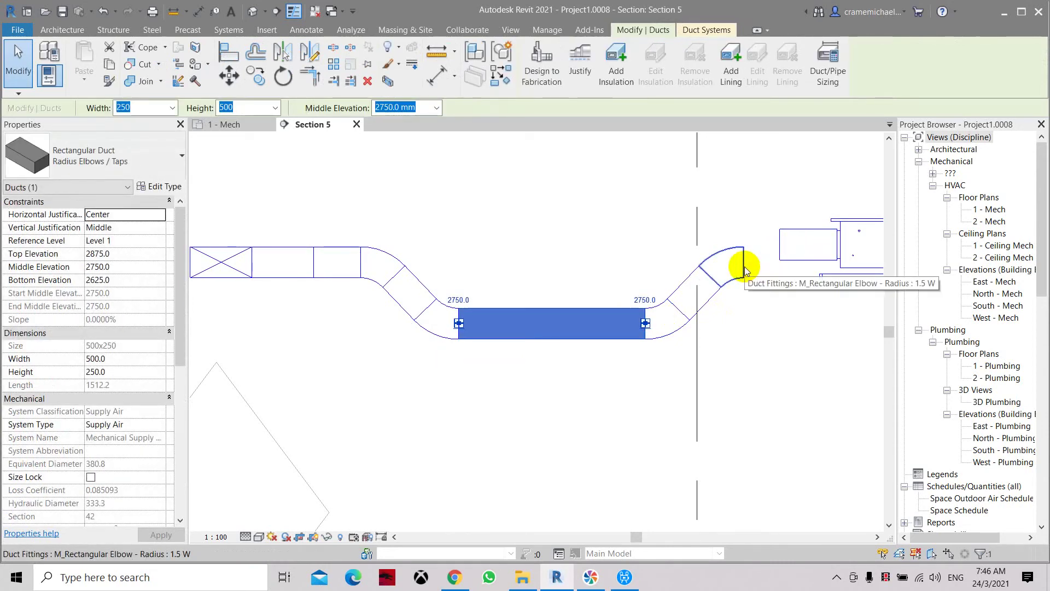
click(768, 279)
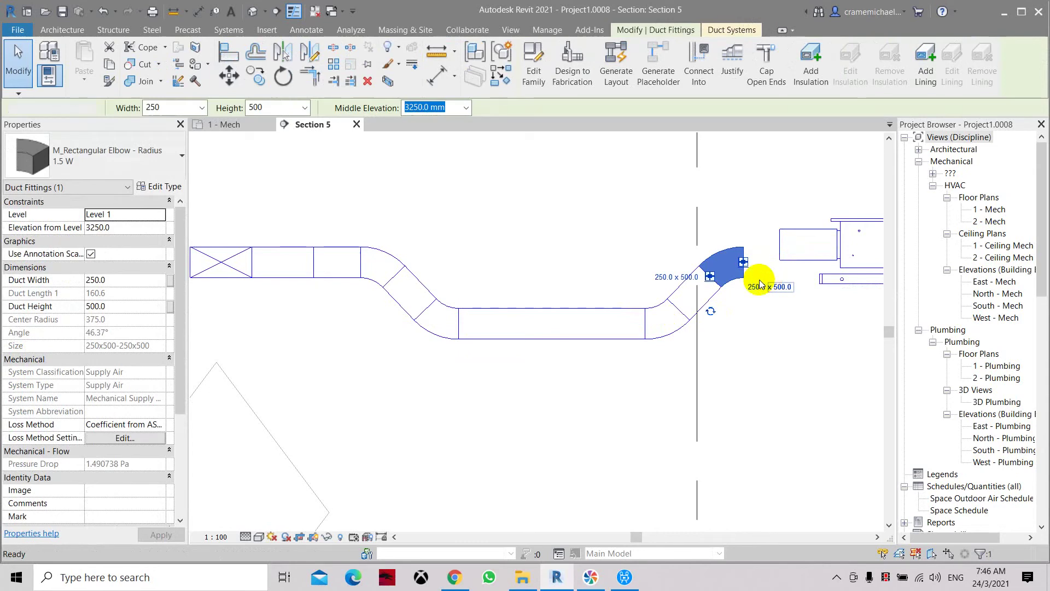
key(Delete)
click(778, 245)
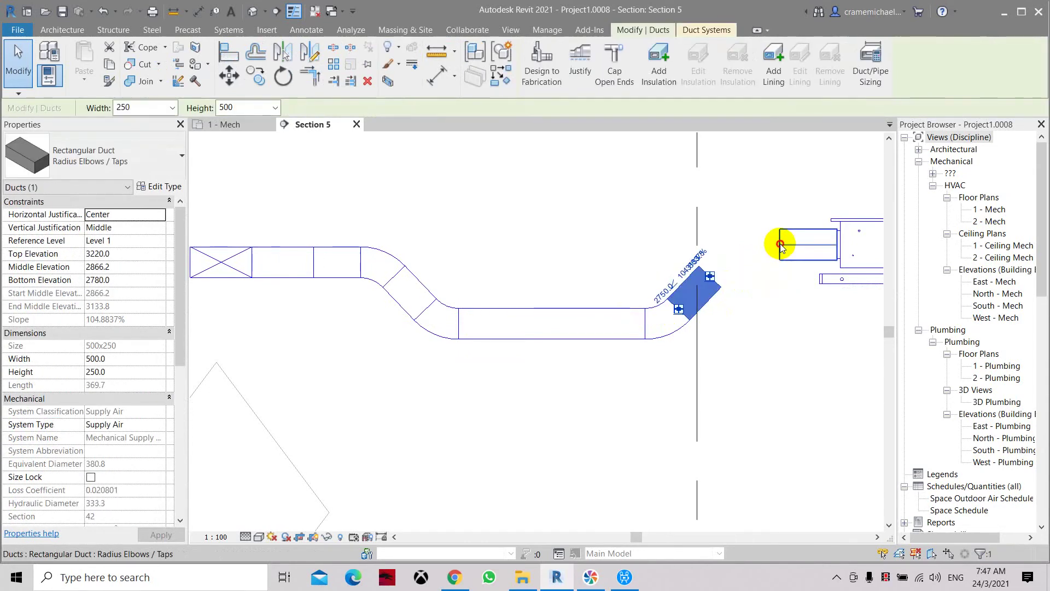
click(780, 244)
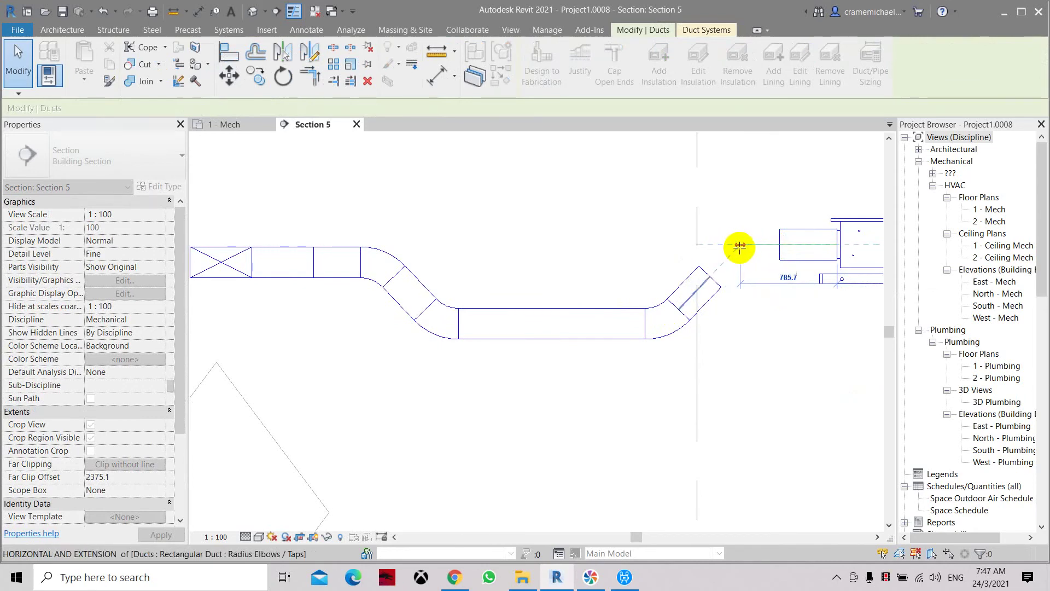
key(Escape)
key(Escape)
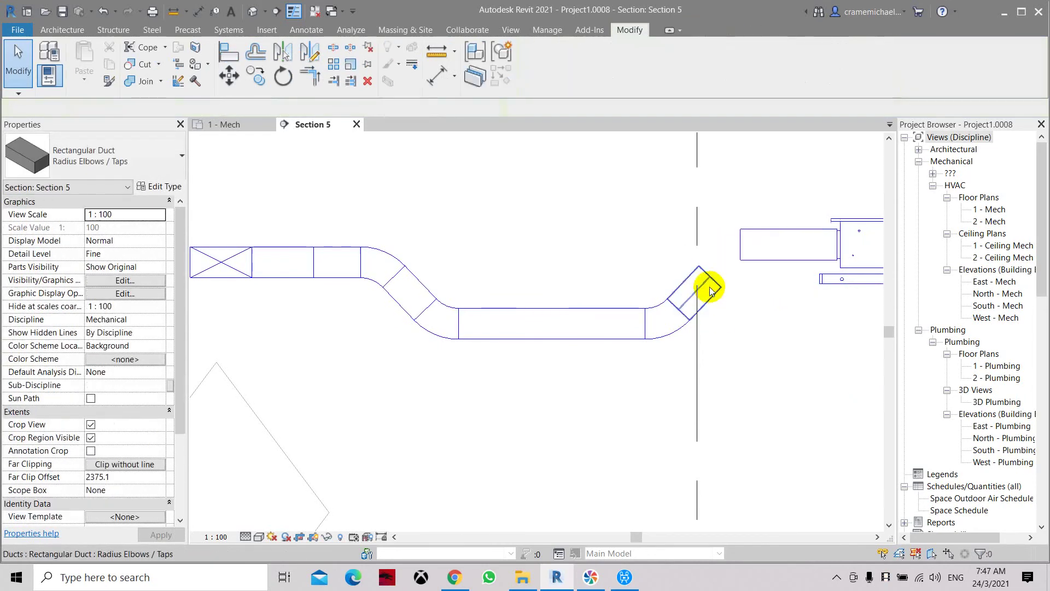
Step: Stretch the angled duct upward and run a connecting duct to the fan coil's duct
click(710, 288)
drag(709, 279, 741, 246)
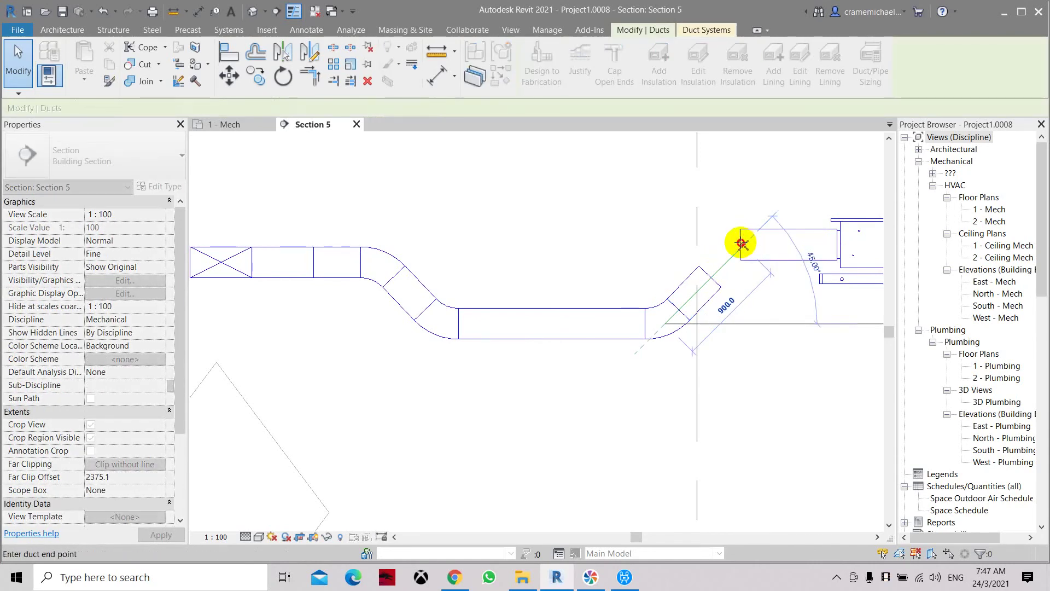
click(786, 280)
scroll(781, 251, up, 3)
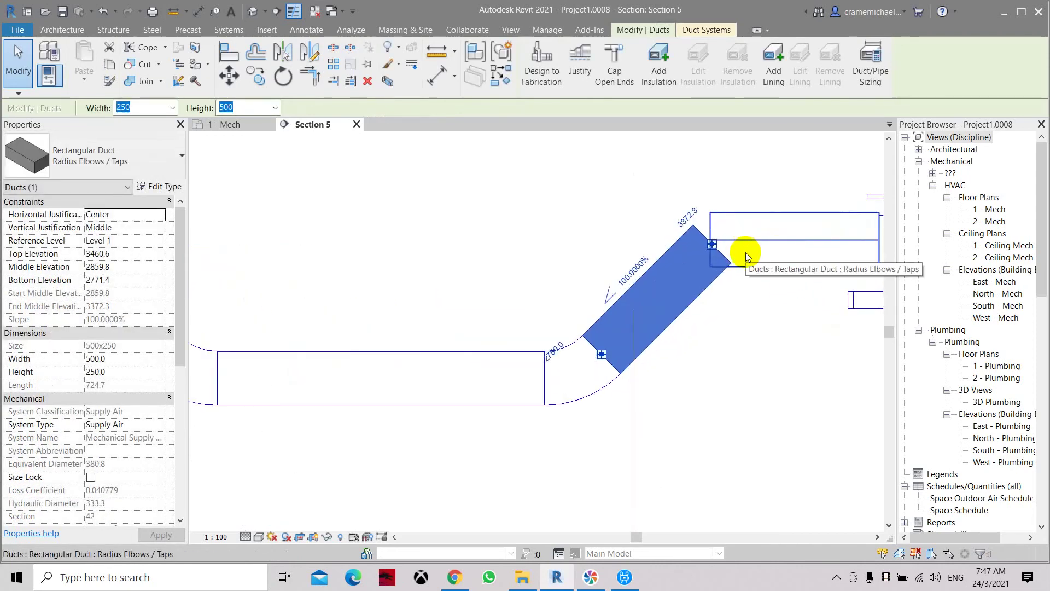
click(712, 244)
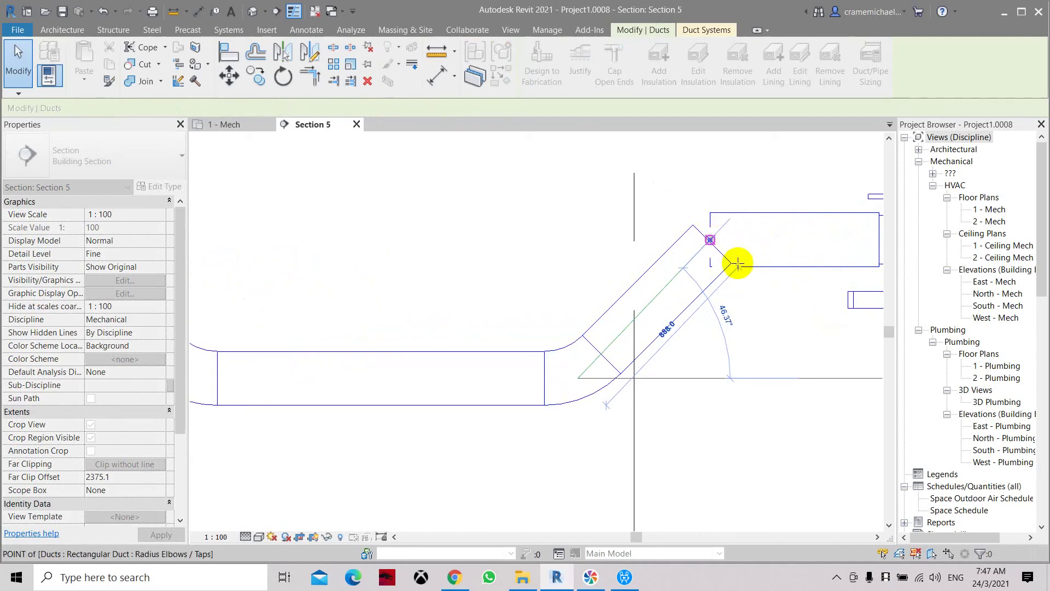
click(767, 252)
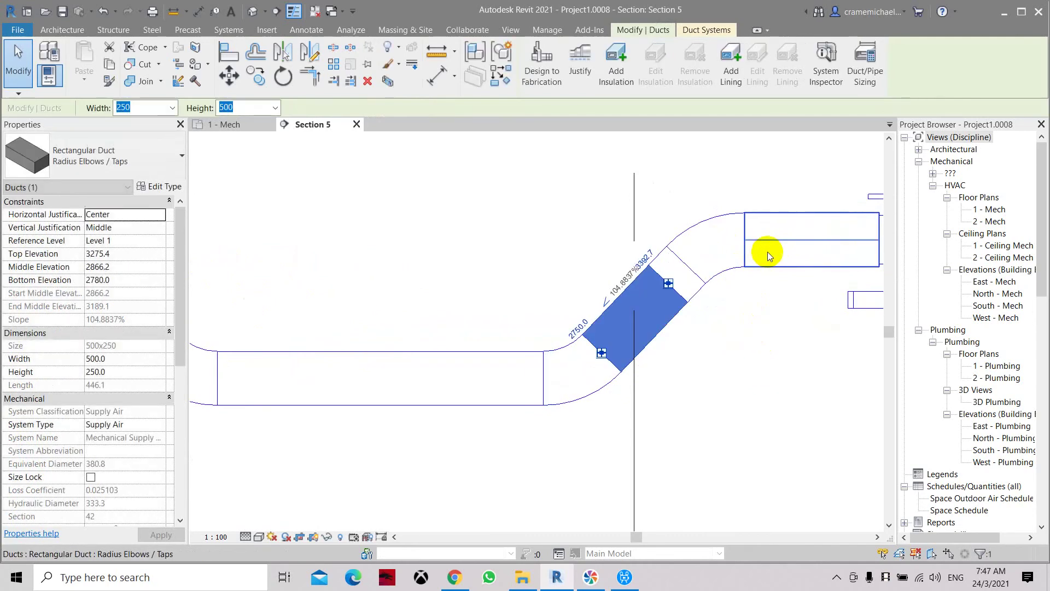
scroll(723, 303, down, 1)
scroll(723, 304, up, 1)
click(720, 343)
scroll(720, 342, down, 2)
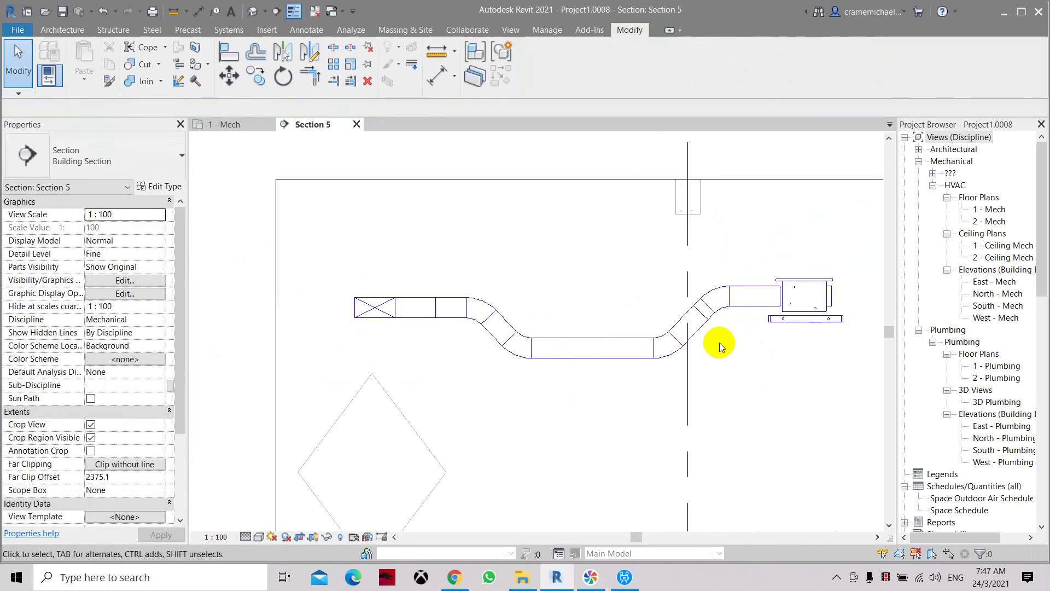
scroll(720, 342, up, 1)
scroll(720, 342, up, 1)
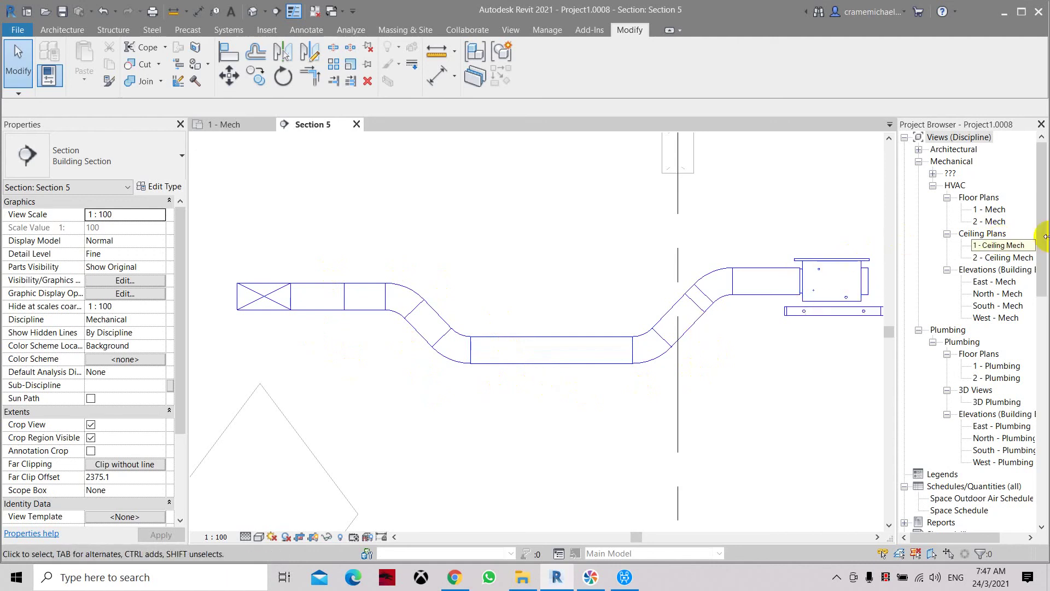
scroll(388, 252, down, 1)
scroll(388, 252, down, 2)
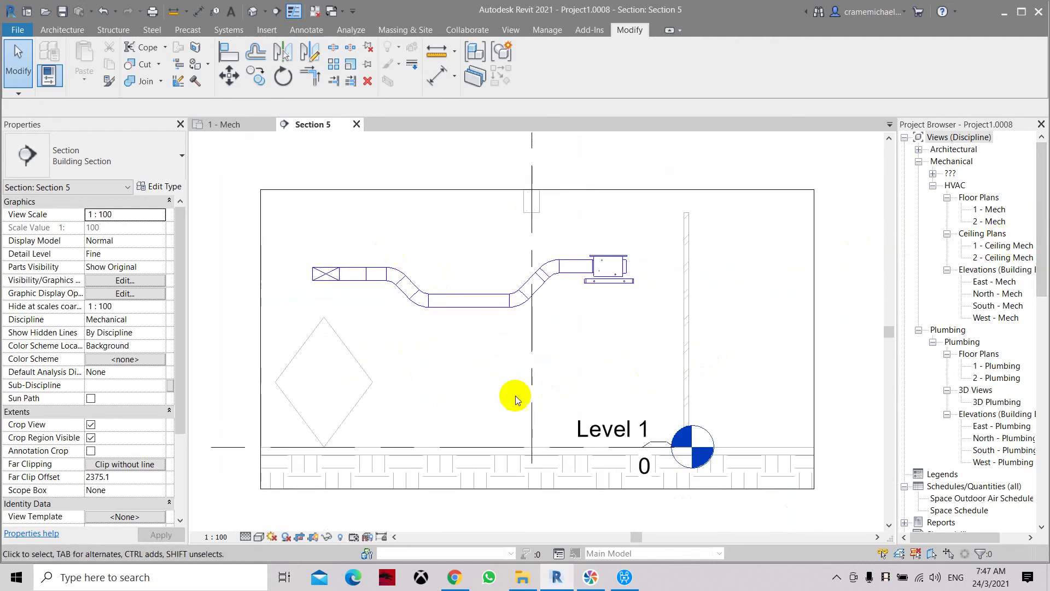